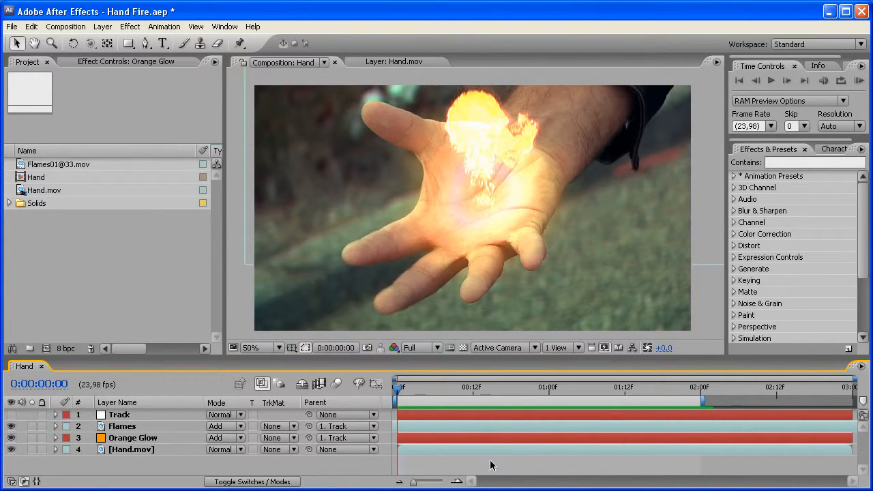
# Preview the finished fire effect and create a new composition from the Hand.mov footage.
pyautogui.moveTo(400, 388); pyautogui.dragTo(592, 386)
pyautogui.click(538, 464)
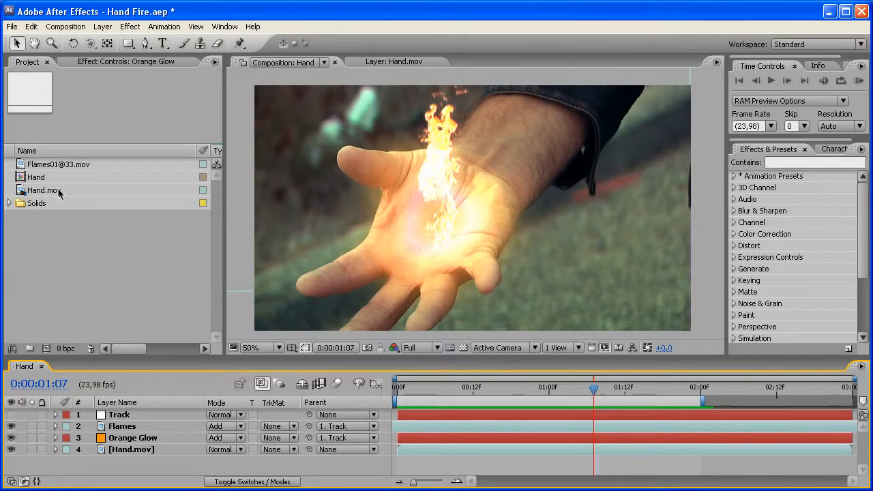
pyautogui.moveTo(59, 190); pyautogui.dragTo(46, 352)
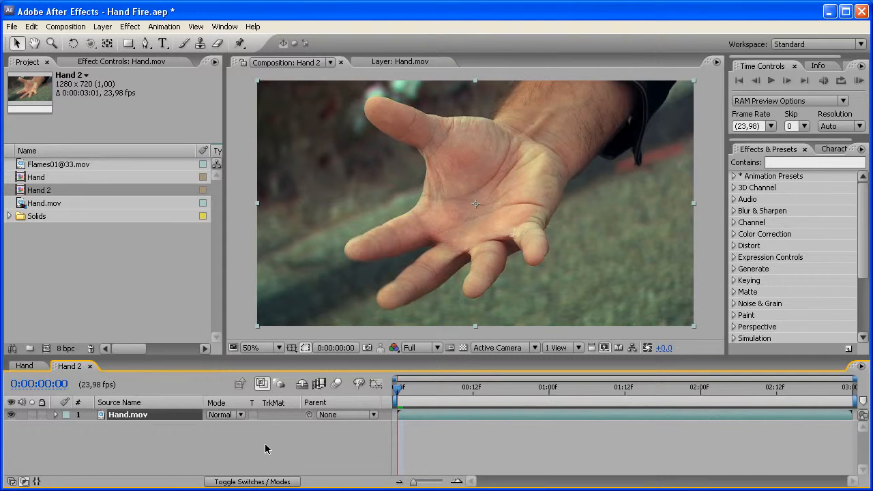
# Show the Tracker Controls and start a motion track on the Hand.mov layer.
pyautogui.click(133, 421)
pyautogui.click(224, 26)
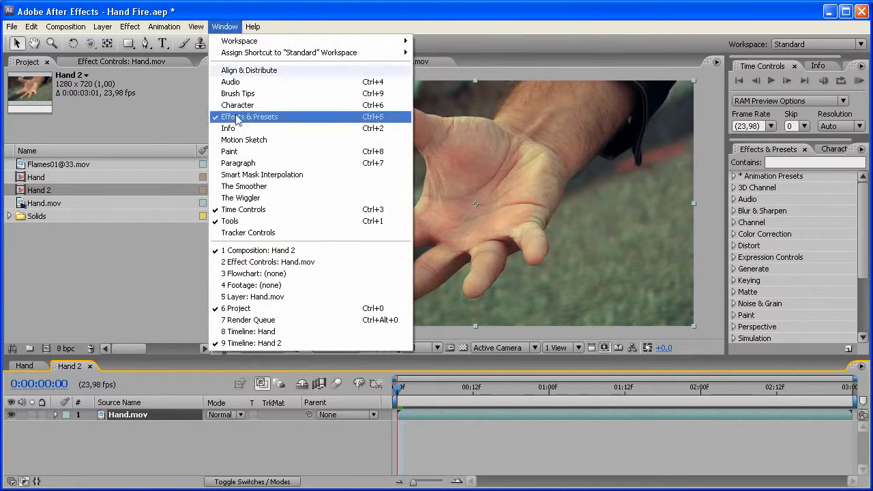
pyautogui.click(286, 233)
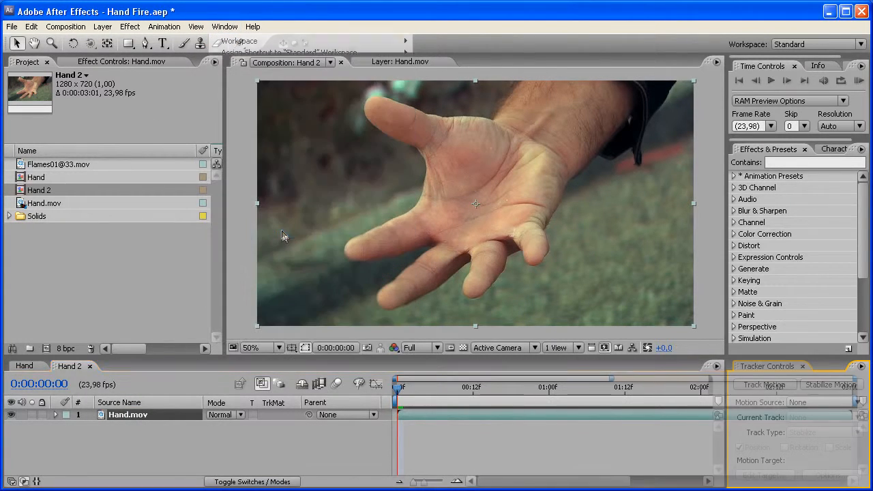
pyautogui.click(764, 385)
# Enlarge the track point's feature and search regions and place it over the crease in the upper palm.
pyautogui.scroll(4, 506, 245)
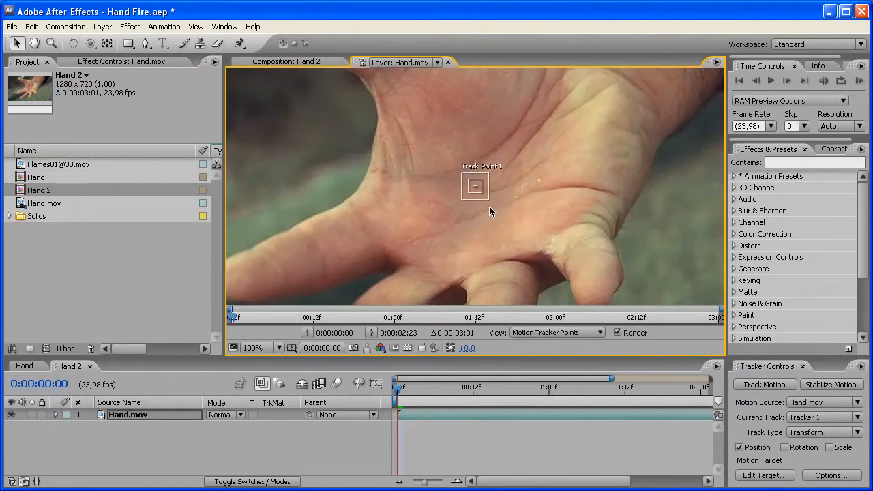
pyautogui.moveTo(488, 201); pyautogui.dragTo(512, 221)
pyautogui.scroll(-4, 509, 184)
pyautogui.moveTo(491, 185); pyautogui.dragTo(503, 164)
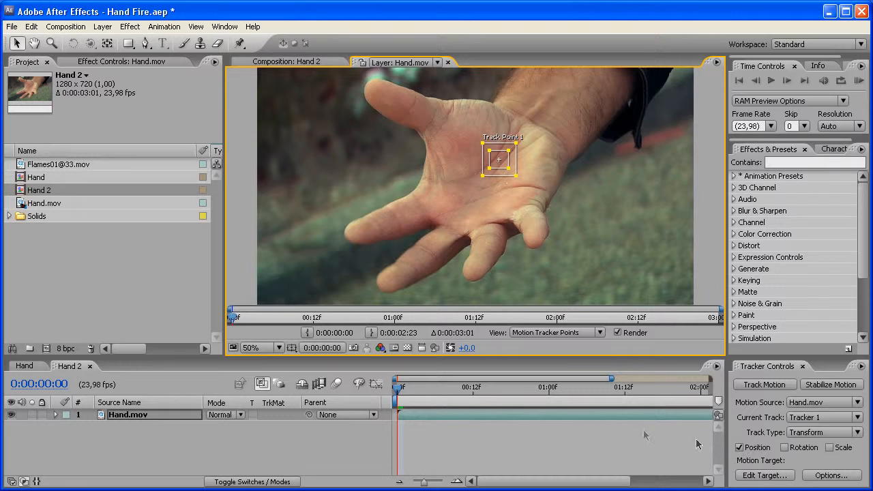
# Create a new null object layer and set it as the tracker's motion target.
pyautogui.click(100, 26)
pyautogui.moveTo(116, 41)
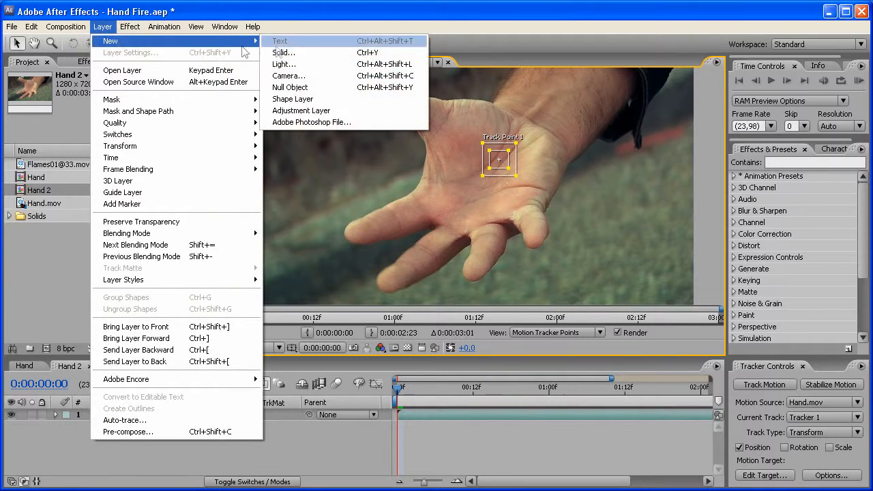
pyautogui.click(315, 88)
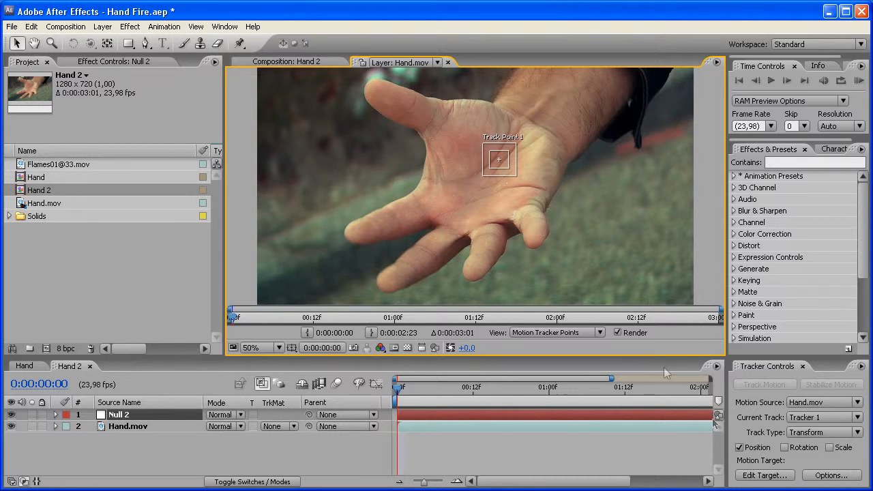
pyautogui.moveTo(641, 358); pyautogui.dragTo(640, 316)
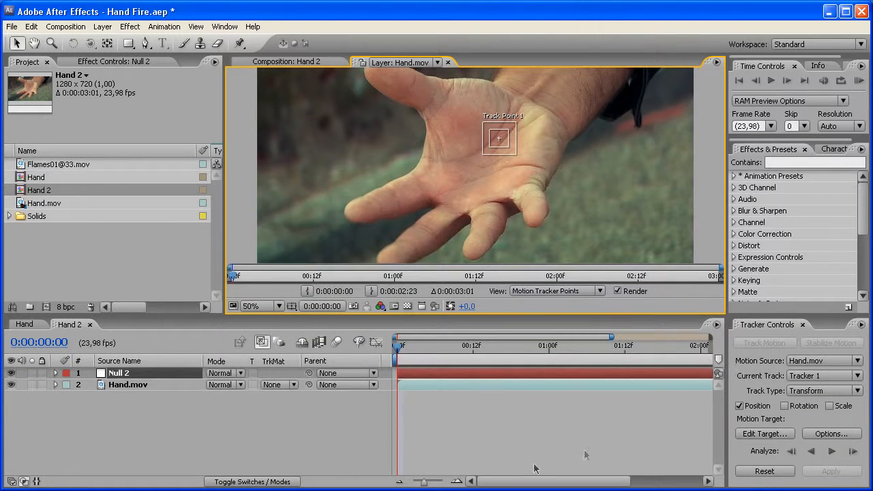
pyautogui.moveTo(424, 482); pyautogui.dragTo(412, 485)
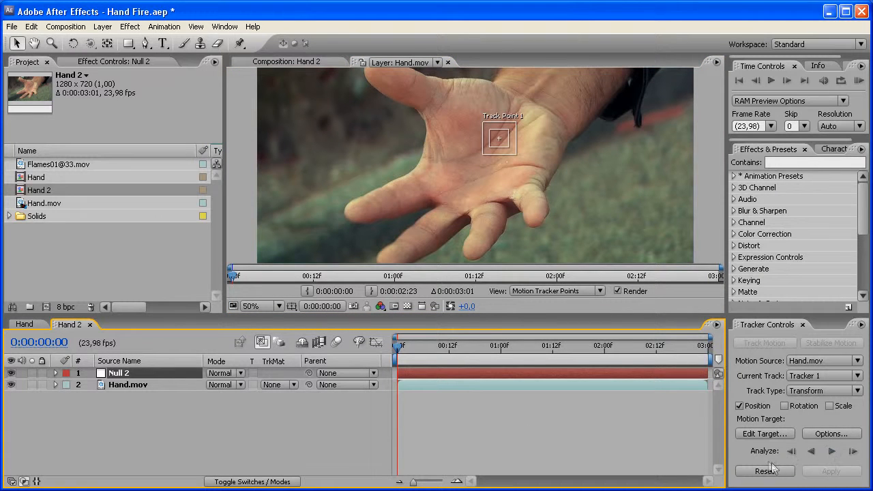
pyautogui.click(762, 433)
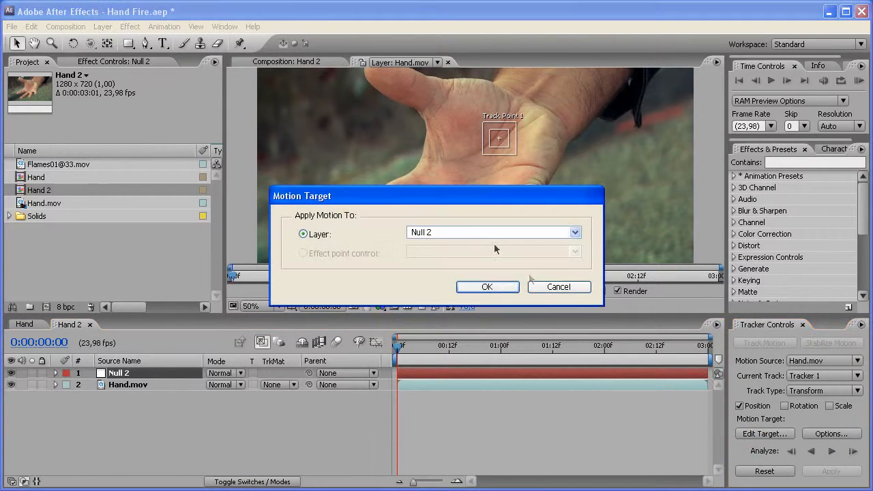
pyautogui.click(485, 286)
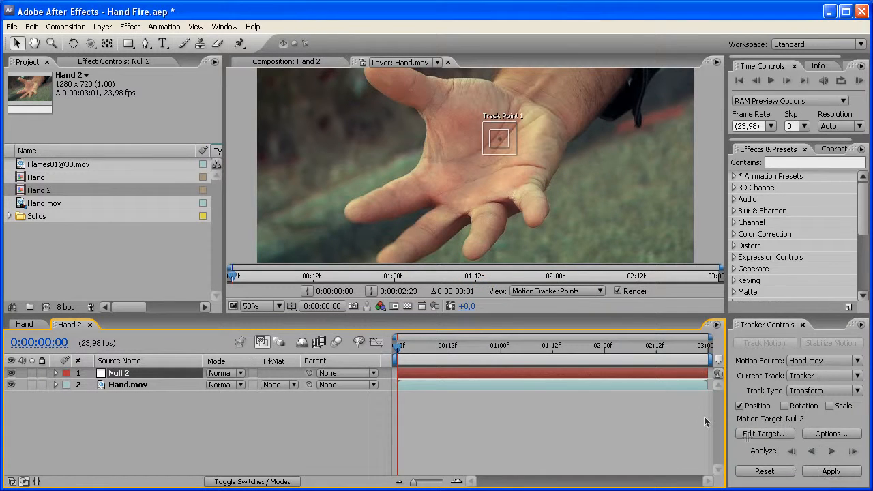
# Close the layer view and replace the new null with the Track null copied from the Hand composition.
pyautogui.click(448, 62)
pyautogui.click(167, 374)
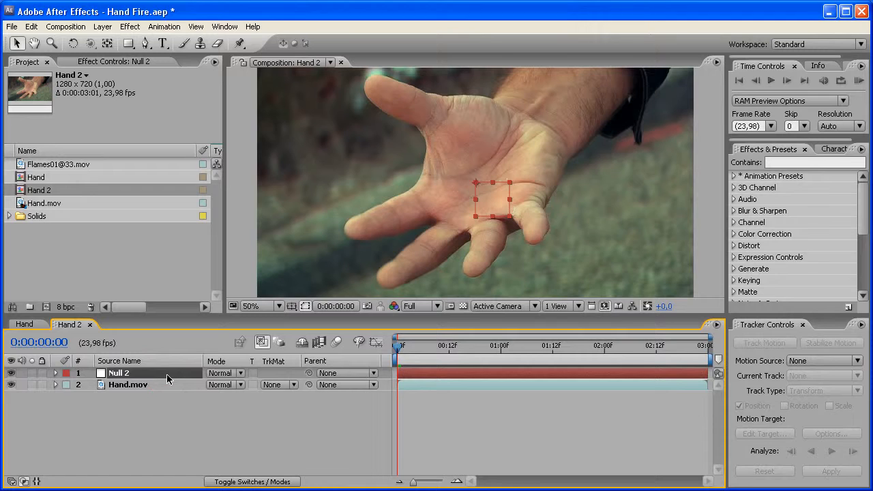
pyautogui.click(24, 324)
pyautogui.click(120, 375)
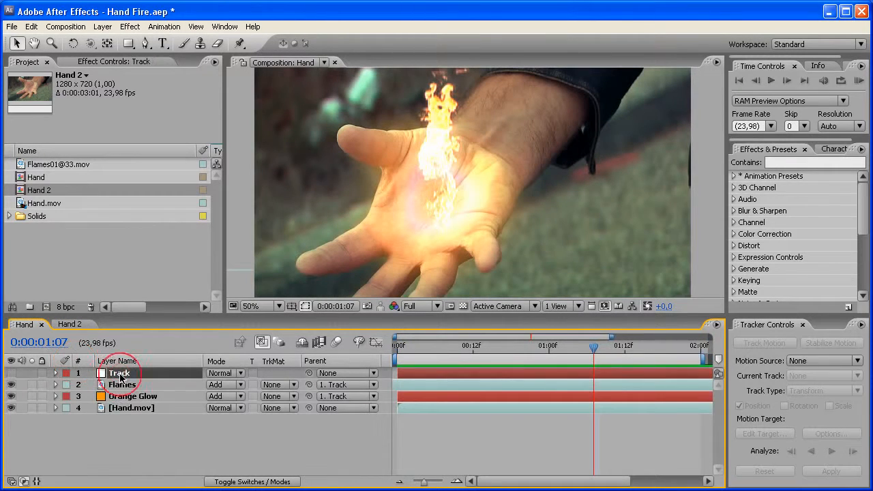
pyautogui.click(66, 26)
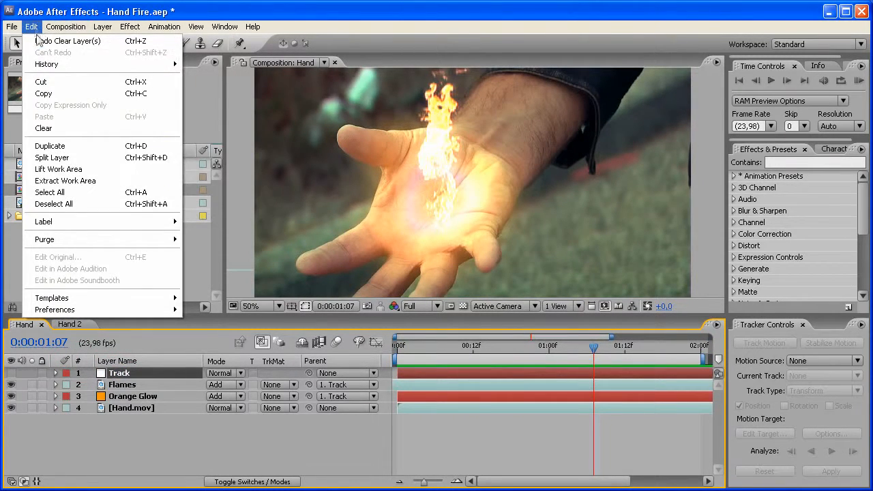
pyautogui.click(61, 93)
pyautogui.click(79, 325)
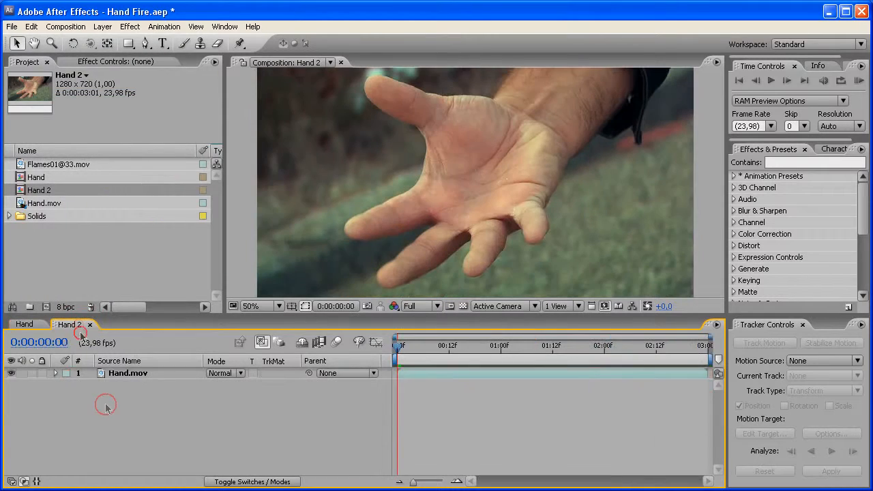
pyautogui.hotkey('ctrl', 'v')
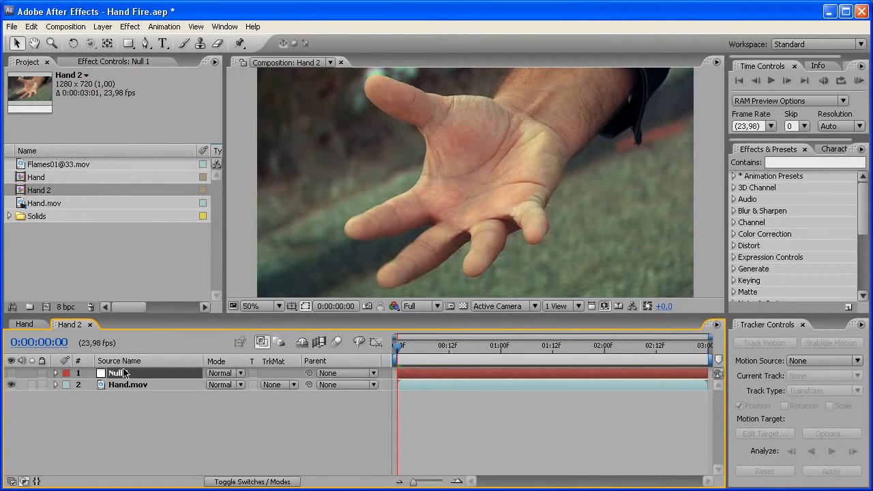
# Rename the pasted null layer as Tracker.
pyautogui.press('Return')
pyautogui.write('Tracker')
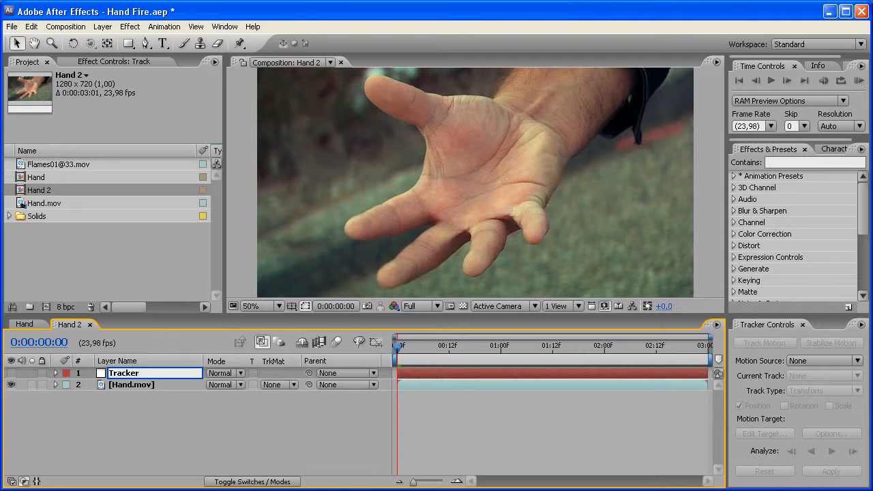
pyautogui.press('Return')
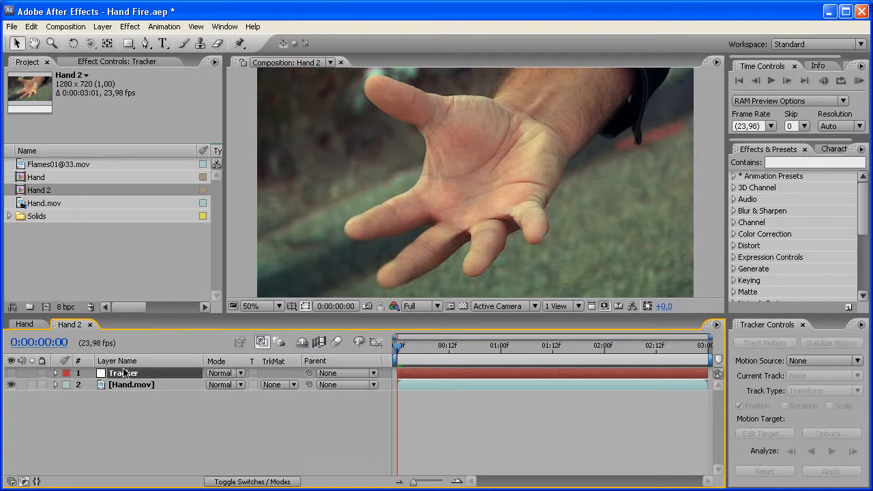
# Make the Tracker null visible over the hand footage.
pyautogui.click(243, 433)
pyautogui.moveTo(440, 348); pyautogui.dragTo(410, 348)
pyautogui.click(11, 373)
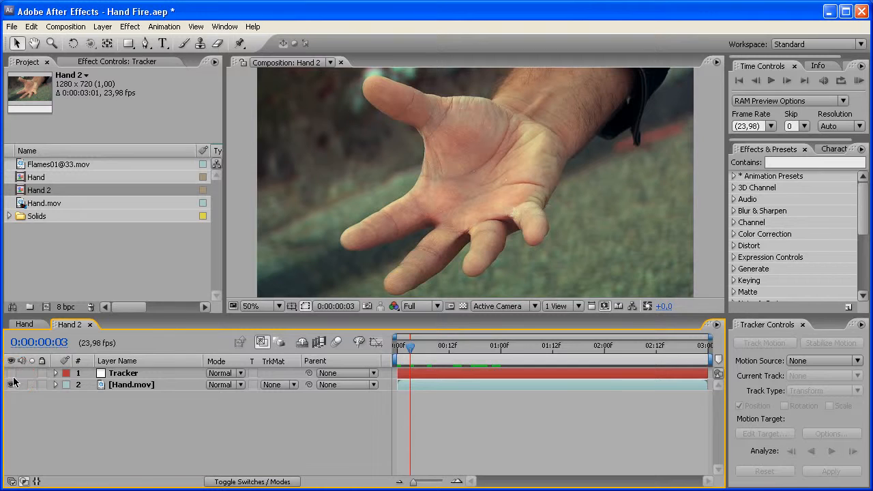
# End the work area at 0:00:02:00, and hide the Tracker null back at the first frame.
pyautogui.moveTo(411, 348); pyautogui.dragTo(604, 349)
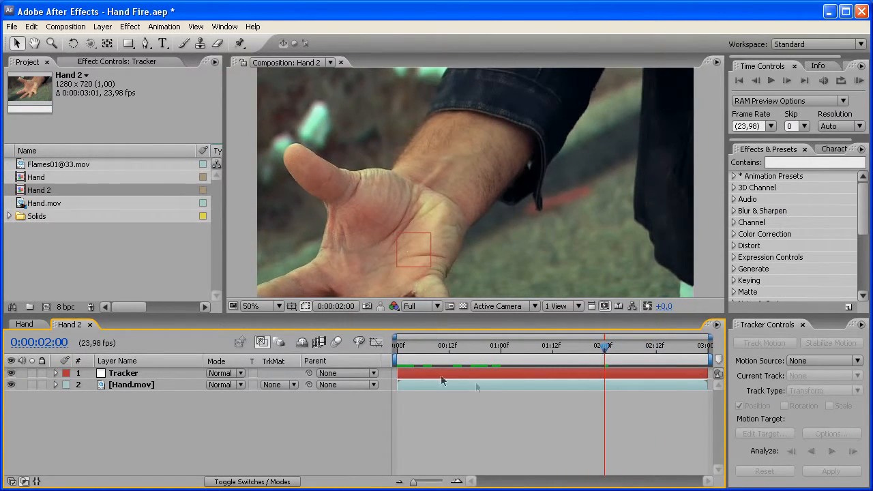
pyautogui.press('n')
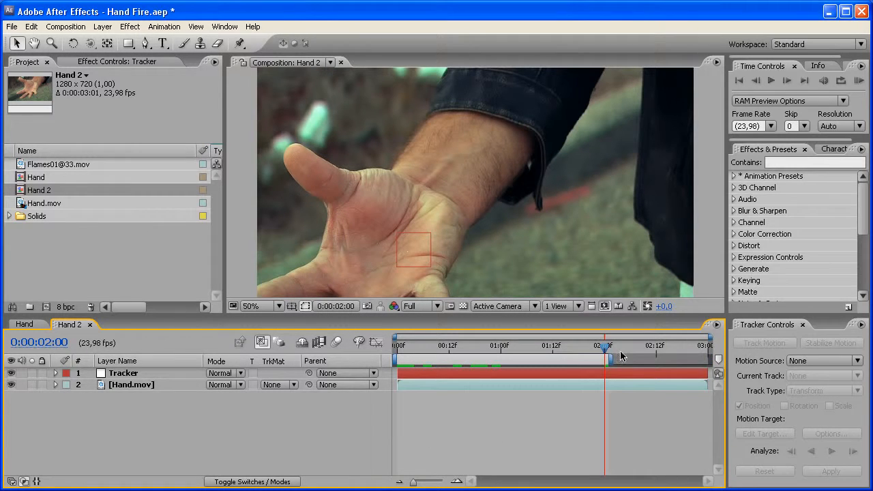
pyautogui.moveTo(609, 350); pyautogui.dragTo(402, 347)
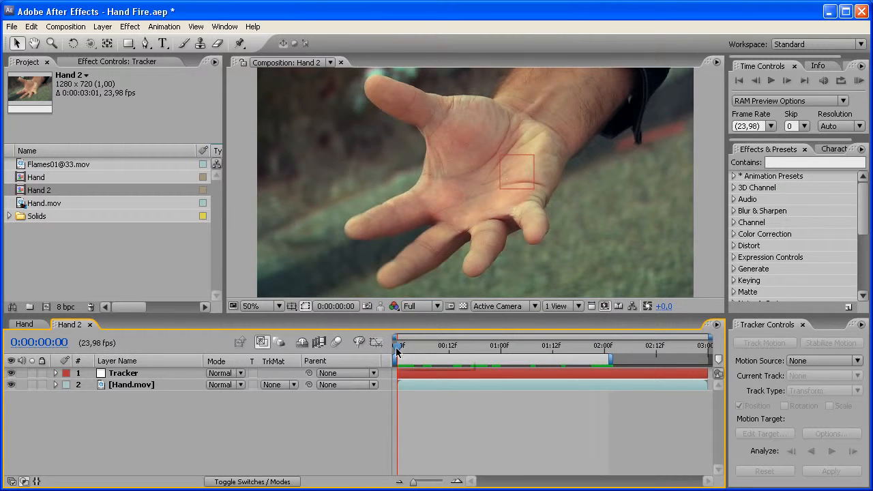
pyautogui.click(11, 374)
pyautogui.moveTo(68, 164); pyautogui.dragTo(58, 308)
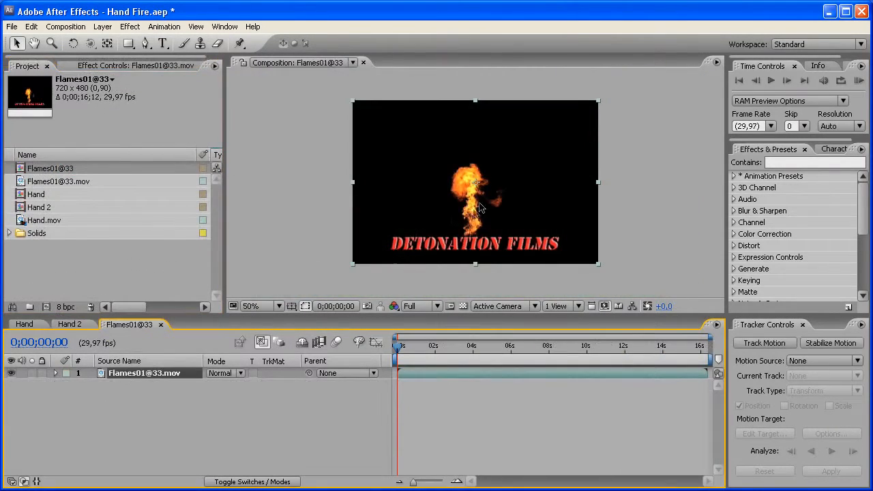
pyautogui.click(161, 325)
pyautogui.moveTo(58, 177); pyautogui.dragTo(181, 386)
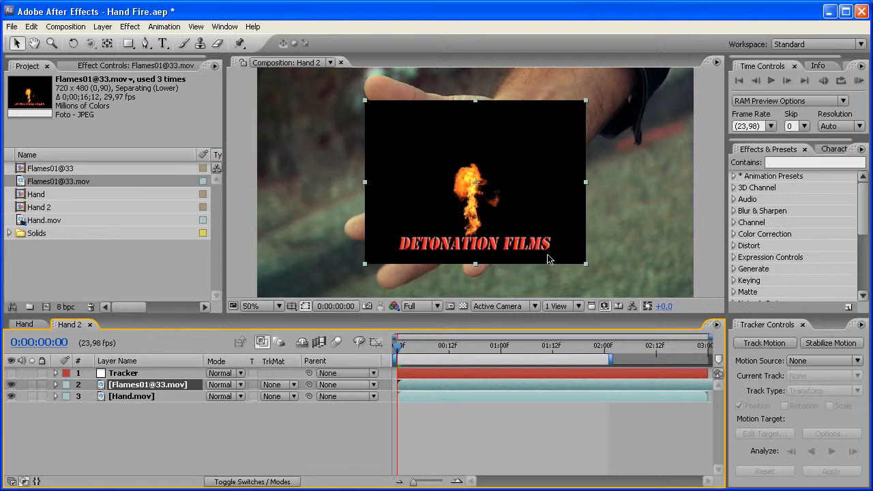
pyautogui.click(223, 385)
pyautogui.click(234, 353)
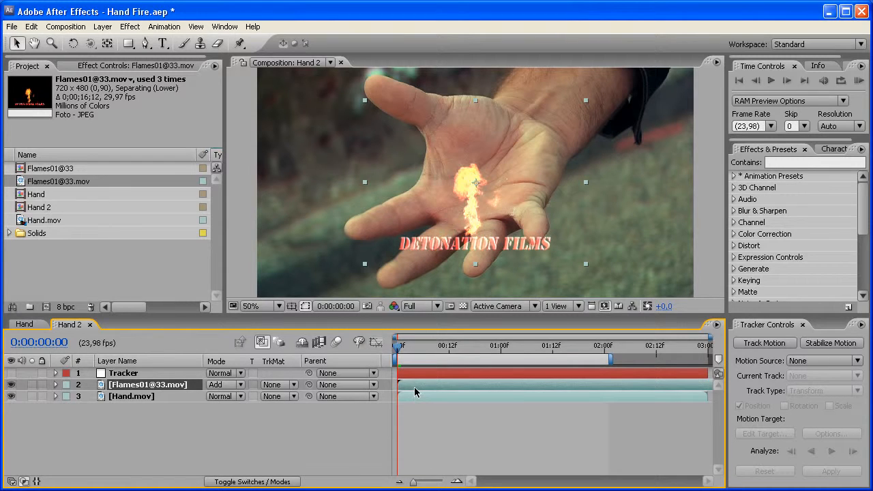
# Shift the flames layer earlier in time so the clip's opening title falls before the first frame.
pyautogui.moveTo(399, 351); pyautogui.dragTo(440, 351)
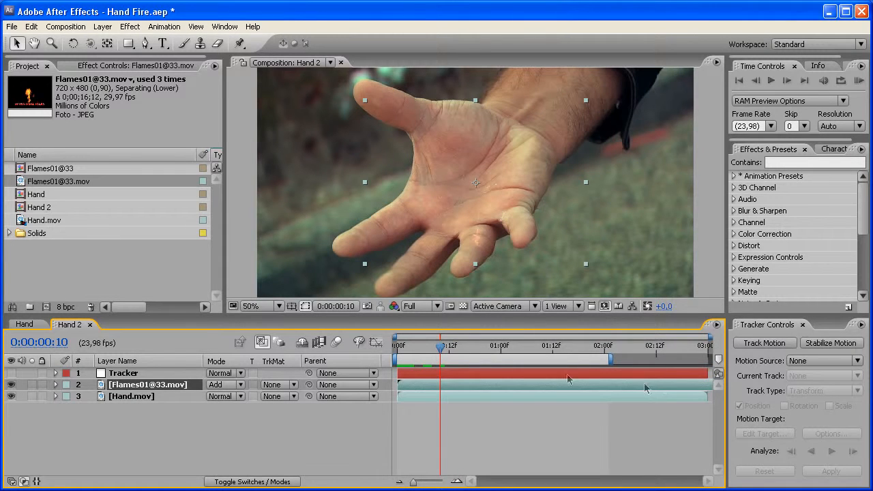
pyautogui.moveTo(441, 352); pyautogui.dragTo(396, 351)
pyautogui.moveTo(533, 388); pyautogui.dragTo(276, 391)
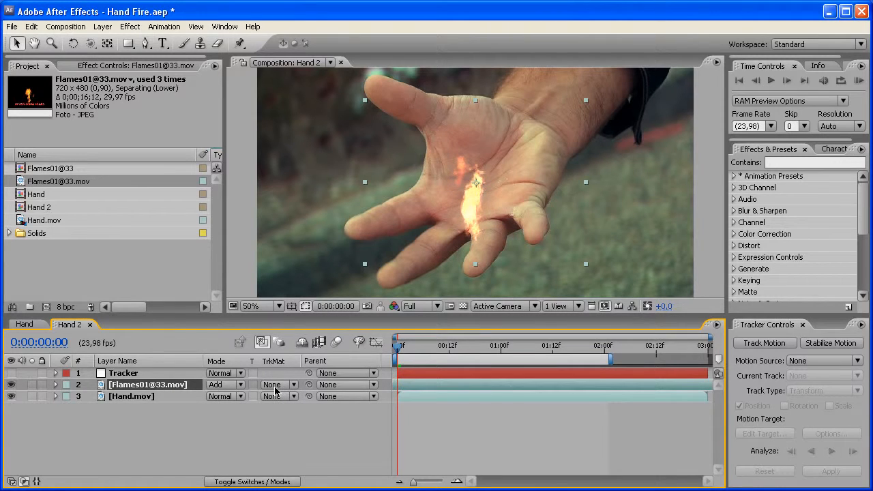
# Scale up the flames layer and position it so the base of the fire sits in the middle of the palm.
pyautogui.moveTo(480, 235); pyautogui.dragTo(490, 201)
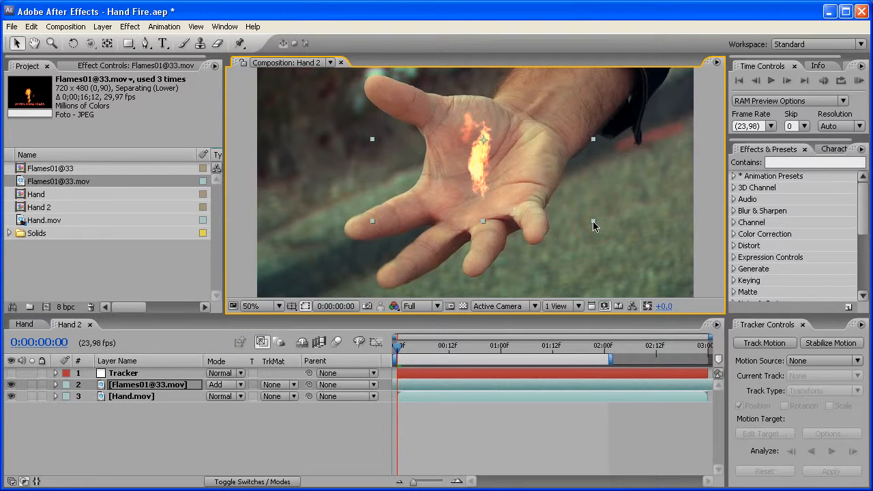
pyautogui.moveTo(593, 222); pyautogui.dragTo(641, 258)
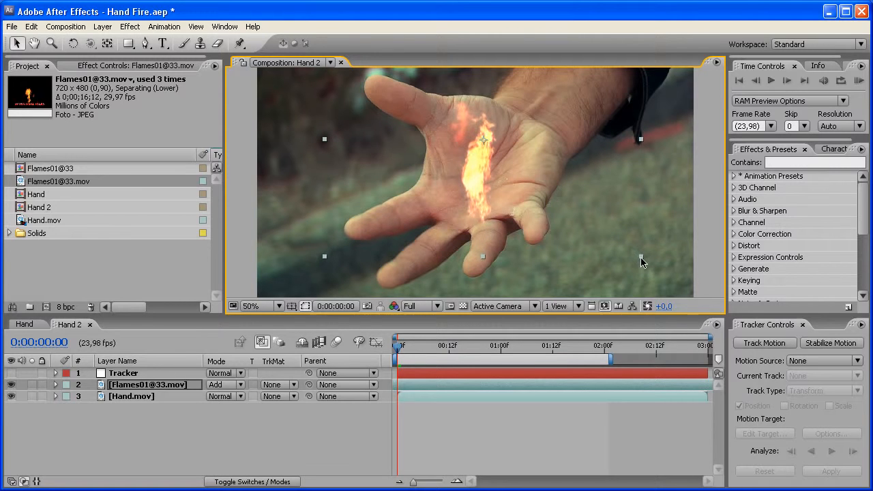
pyautogui.moveTo(490, 219); pyautogui.dragTo(497, 194)
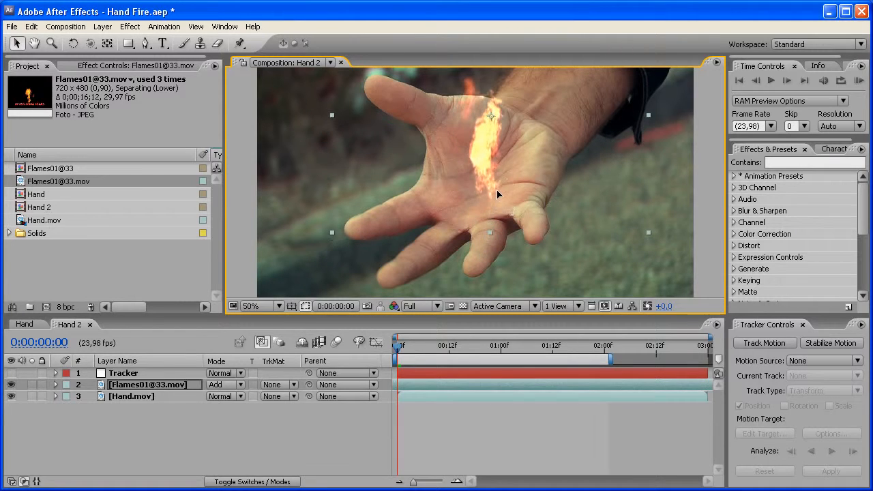
pyautogui.press(',')
pyautogui.press('.')
pyautogui.moveTo(546, 160); pyautogui.dragTo(523, 181)
pyautogui.moveTo(629, 259); pyautogui.dragTo(665, 278)
pyautogui.moveTo(491, 199); pyautogui.dragTo(489, 197)
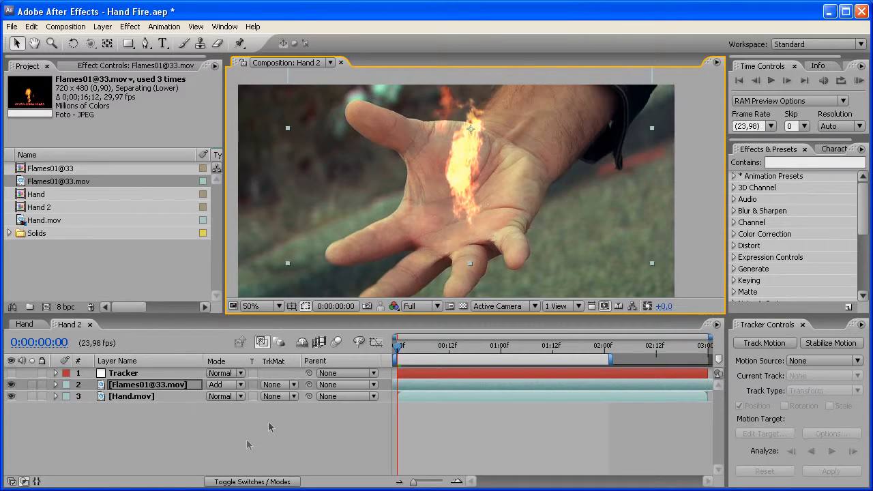
# Parent the flames layer to the Tracker null and check how it follows the hand up to 0:00:00:22.
pyautogui.click(309, 387)
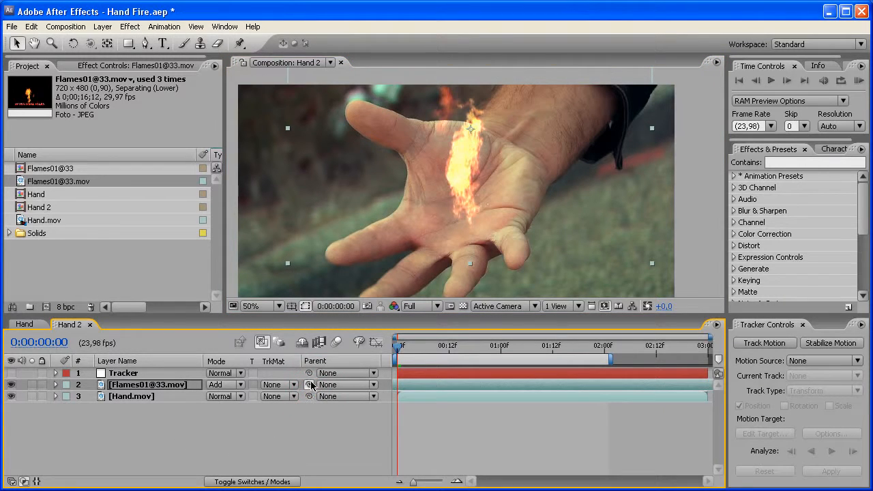
pyautogui.moveTo(307, 388); pyautogui.dragTo(149, 375)
pyautogui.moveTo(434, 346); pyautogui.dragTo(394, 353)
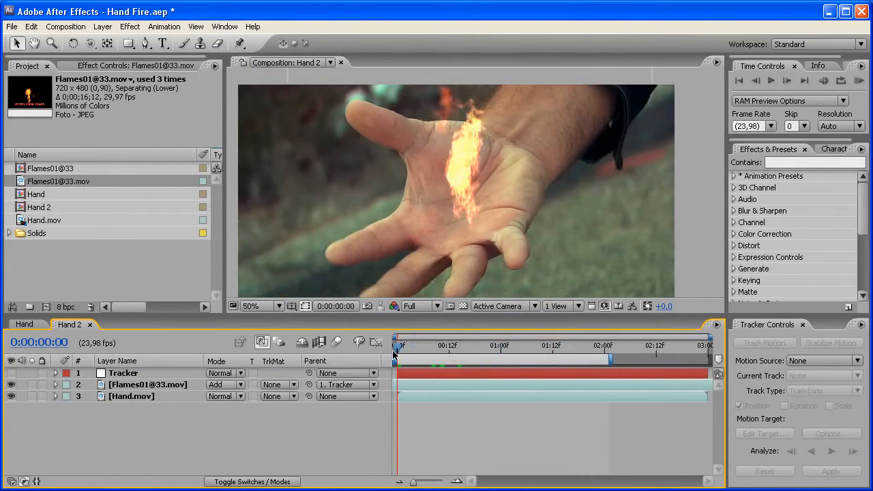
pyautogui.moveTo(479, 343); pyautogui.dragTo(492, 346)
pyautogui.doubleClick(152, 386)
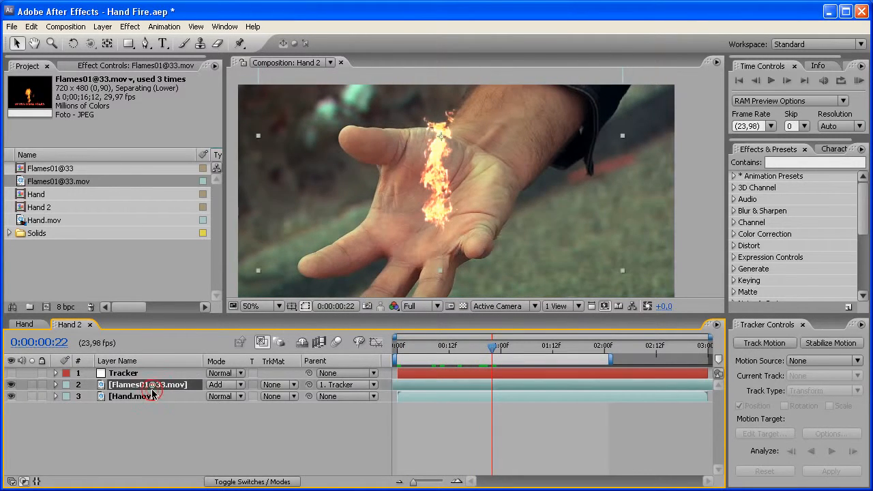
# Nudge the flames layer slightly upward on the palm and return to the first frame.
pyautogui.click(477, 62)
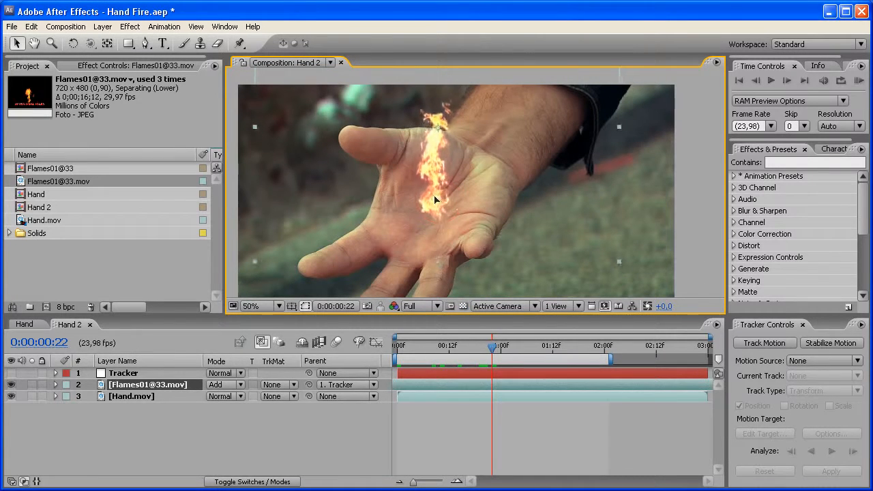
pyautogui.click(486, 346)
pyautogui.moveTo(485, 346); pyautogui.dragTo(395, 349)
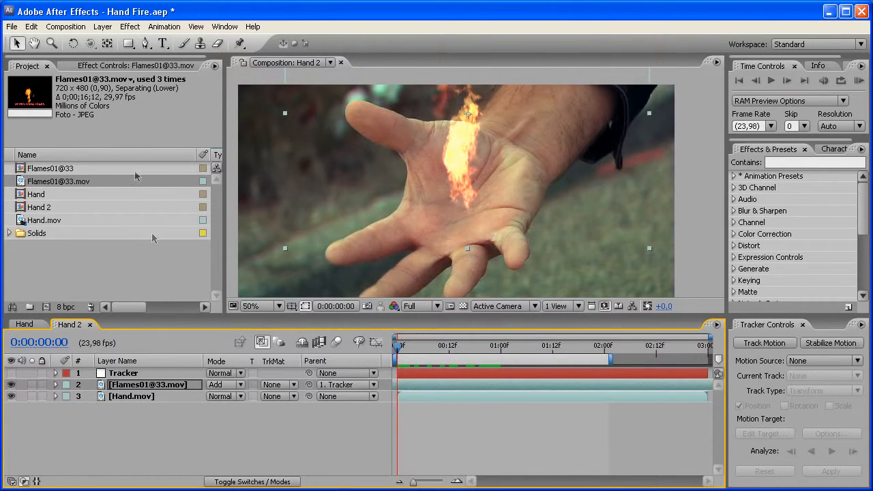
# Apply the Curves effect to the flames layer, raising the brighter tones and pulling the darker tones back down for more contrast.
pyautogui.click(159, 390)
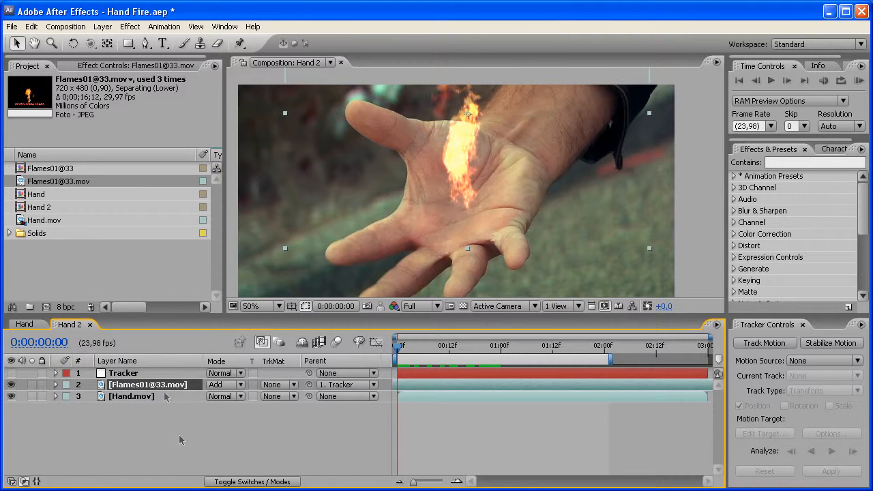
pyautogui.click(130, 27)
pyautogui.moveTo(197, 133)
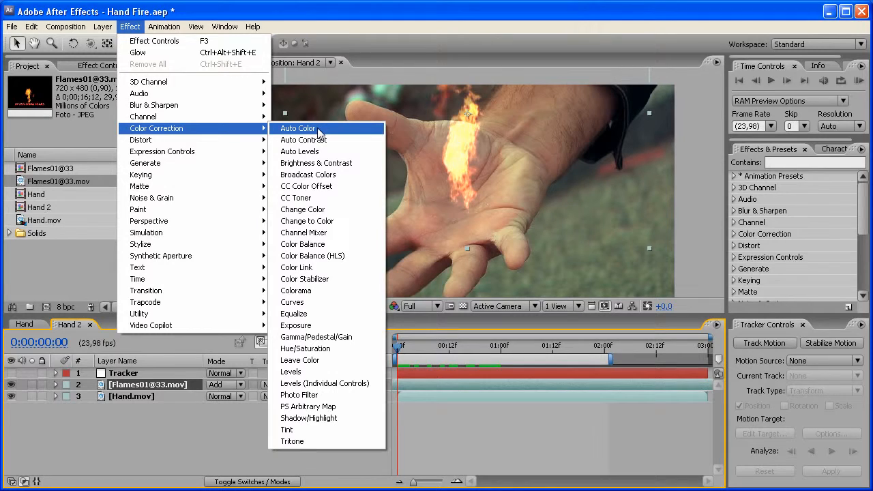
pyautogui.click(292, 302)
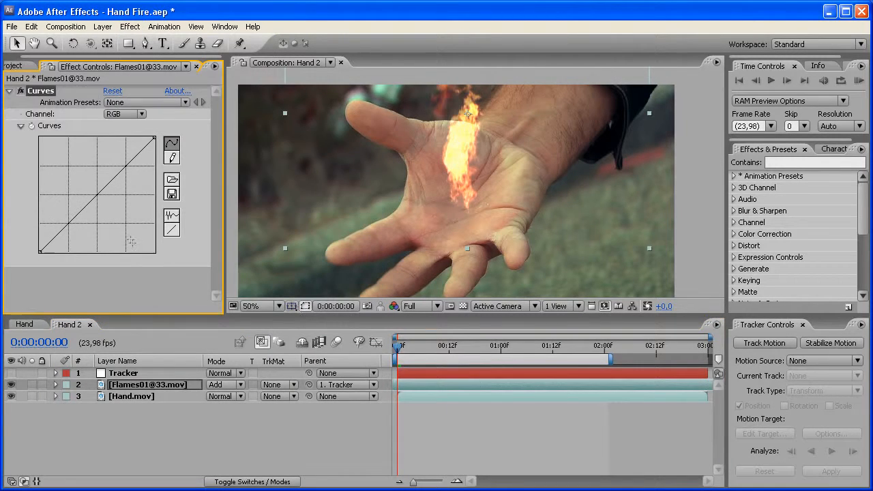
pyautogui.moveTo(104, 185); pyautogui.dragTo(101, 177)
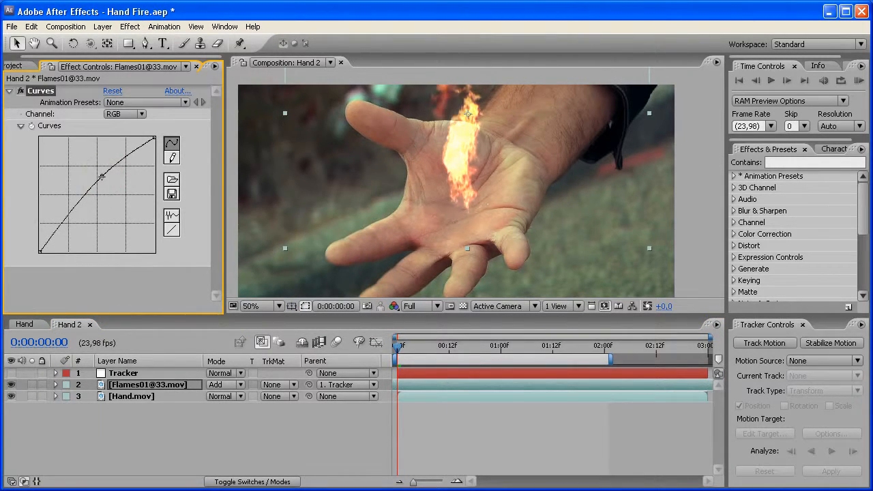
pyautogui.moveTo(68, 206); pyautogui.dragTo(76, 215)
# Compare the flames with and without the Curves effect and collapse its settings.
pyautogui.click(19, 91)
pyautogui.click(19, 93)
pyautogui.click(19, 92)
pyautogui.click(19, 92)
pyautogui.click(20, 92)
pyautogui.click(19, 92)
pyautogui.click(10, 91)
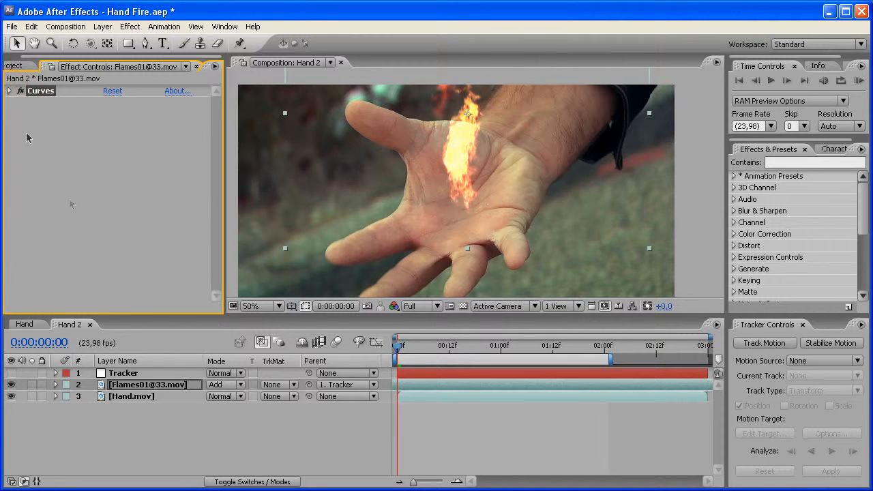
pyautogui.click(10, 92)
pyautogui.click(10, 92)
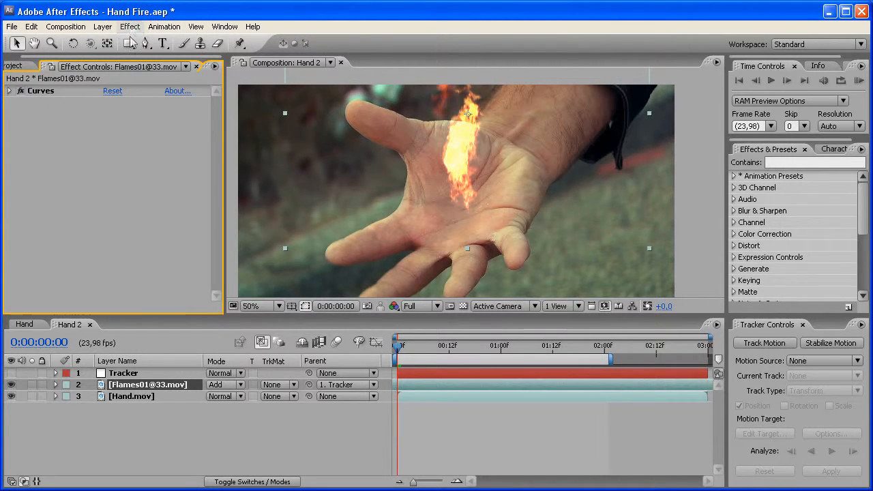
# Apply the Sharpen effect to the flames layer with a Sharpen Amount of 25.
pyautogui.click(136, 27)
pyautogui.moveTo(198, 105)
pyautogui.click(294, 244)
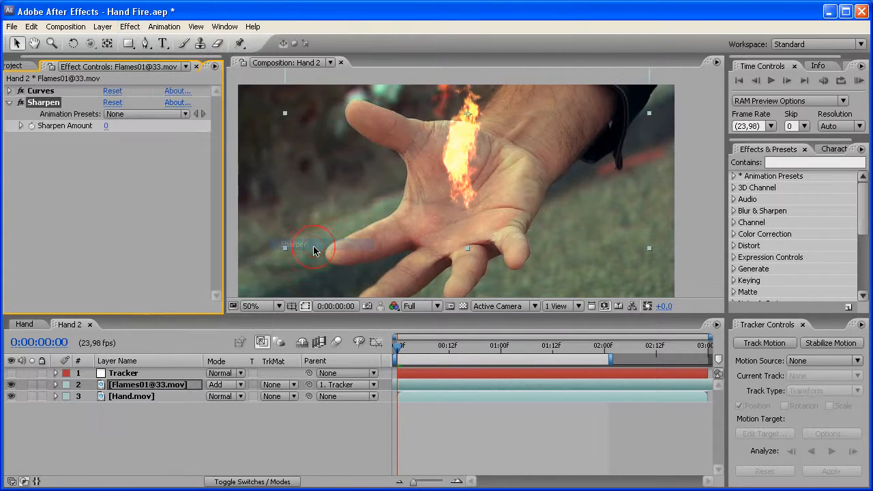
pyautogui.click(107, 126)
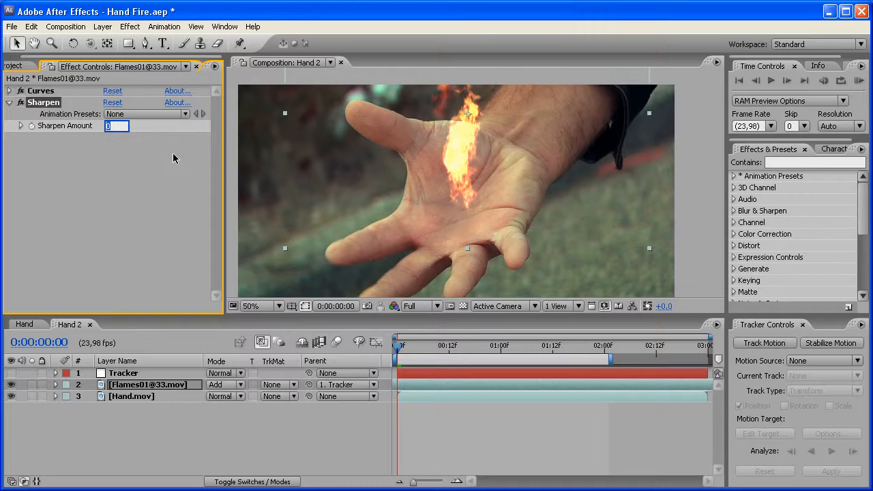
pyautogui.write('25')
pyautogui.press('Return')
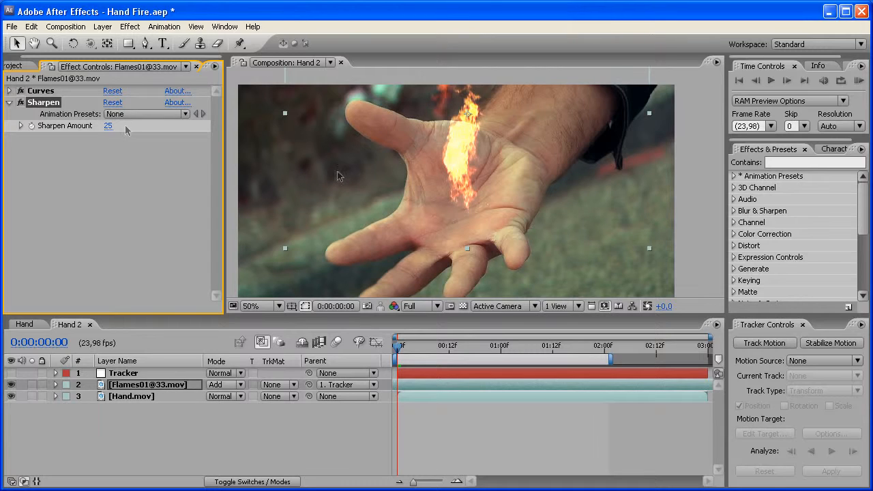
# Compare the flames with and without Sharpen, collapse its settings, and run a RAM preview of the composition.
pyautogui.click(21, 103)
pyautogui.click(21, 103)
pyautogui.click(21, 103)
pyautogui.click(21, 103)
pyautogui.click(21, 103)
pyautogui.click(22, 103)
pyautogui.click(10, 103)
pyautogui.click(58, 185)
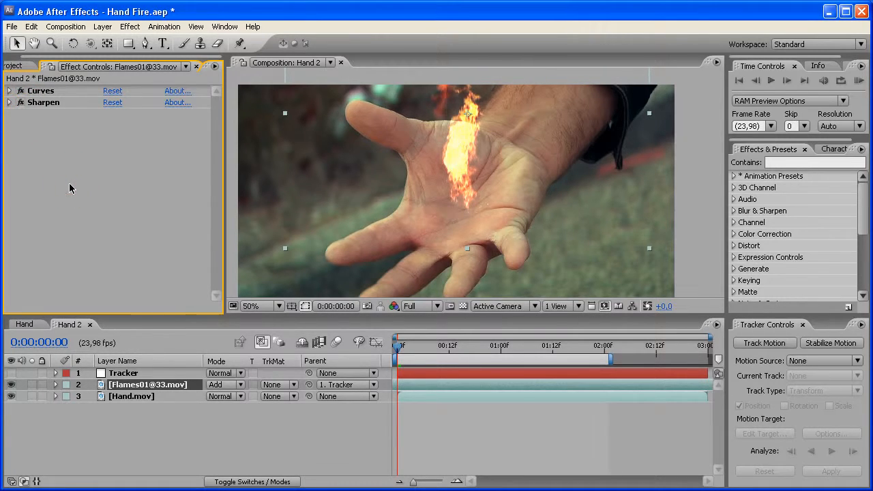
pyautogui.click(351, 429)
pyautogui.press('KP_0')
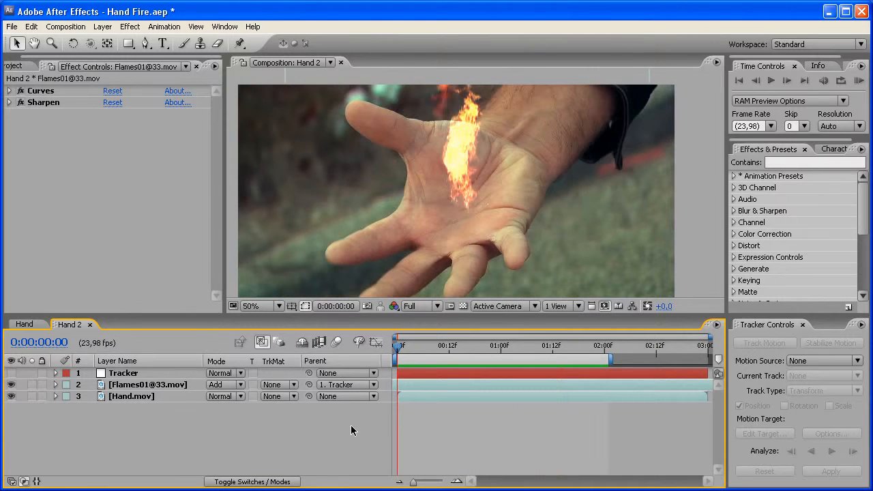
# Create a 1280 × 720 orange (FA960F) solid named Orange Glow and place it directly below the Tracker layer.
pyautogui.click(115, 26)
pyautogui.moveTo(113, 41)
pyautogui.click(299, 52)
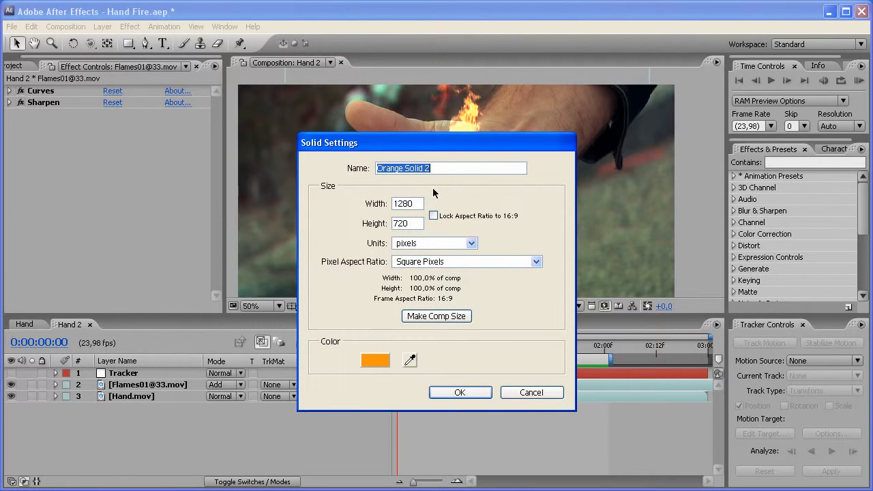
pyautogui.write('Orange Glow')
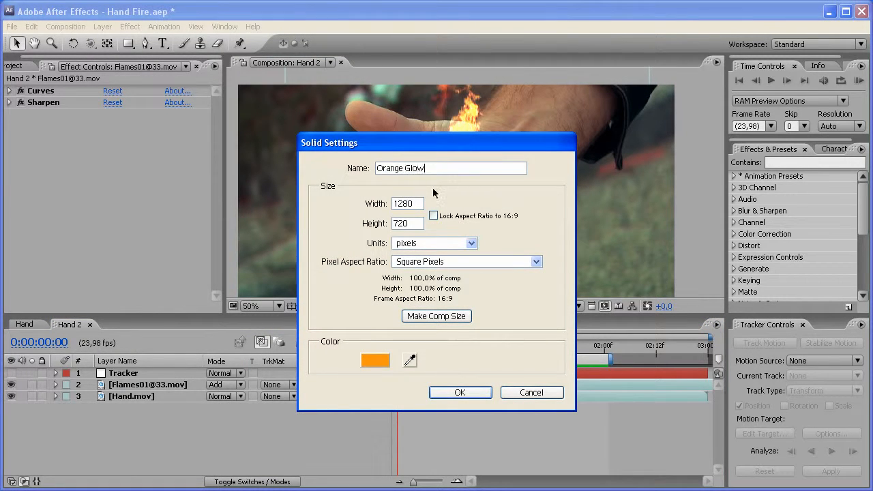
pyautogui.click(381, 360)
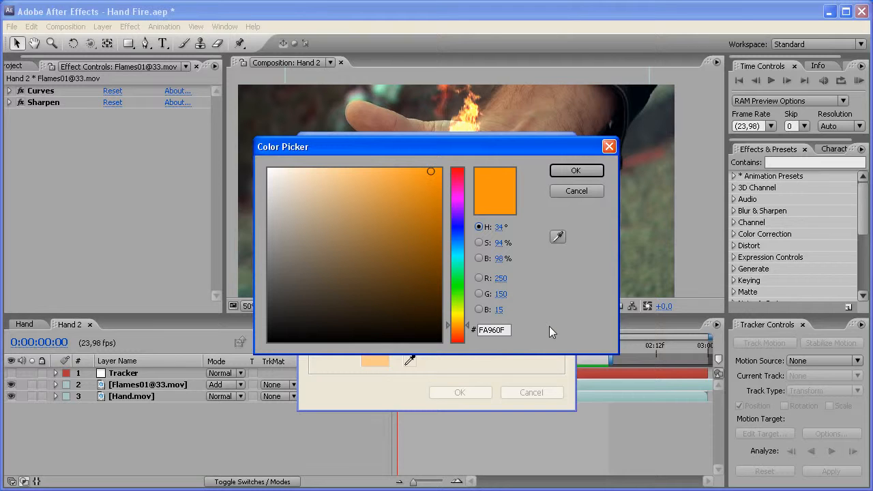
pyautogui.click(565, 171)
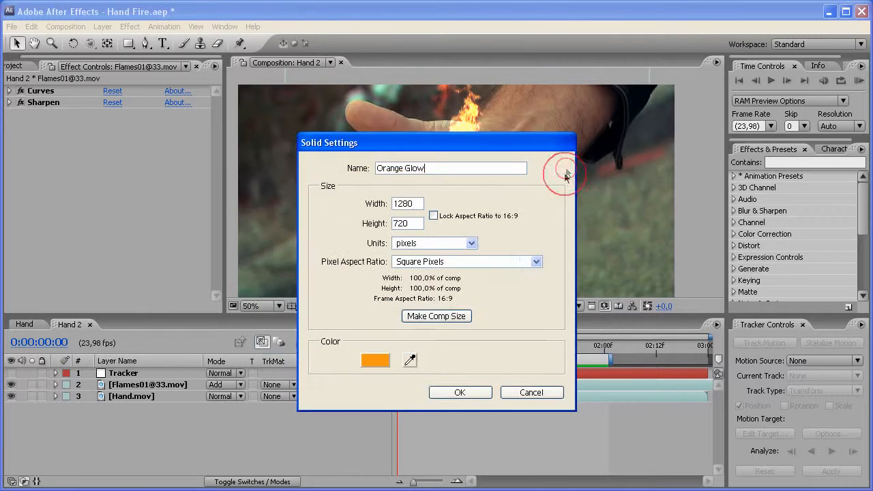
pyautogui.click(461, 391)
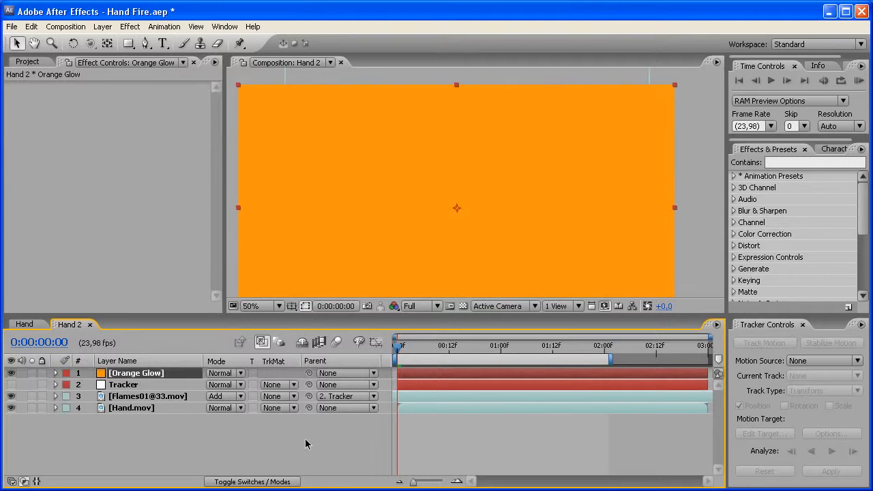
pyautogui.moveTo(165, 375); pyautogui.dragTo(148, 387)
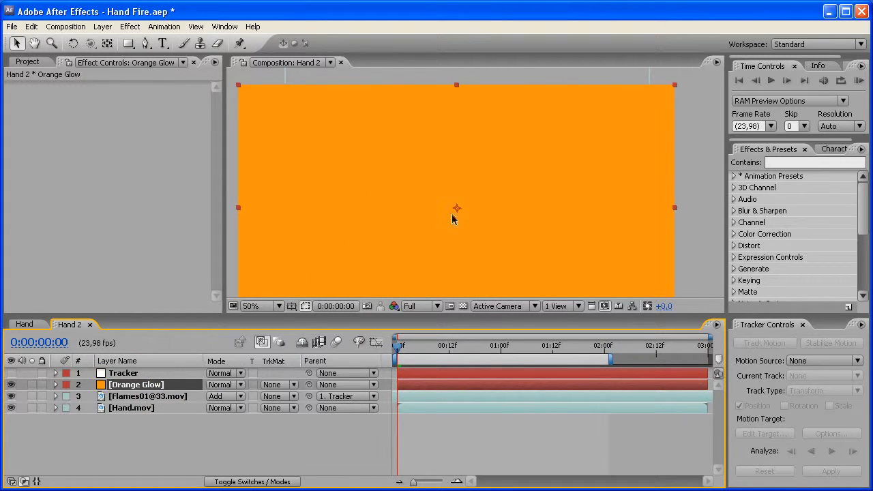
# Hide Orange Glow, draw a closed Pen tool mask on it around the palm and finger bases, and show the layer again.
pyautogui.click(11, 385)
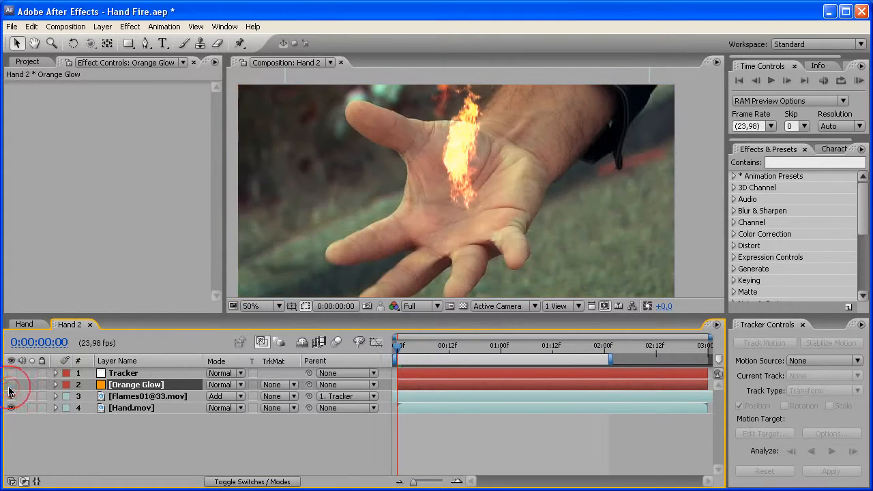
pyautogui.click(145, 44)
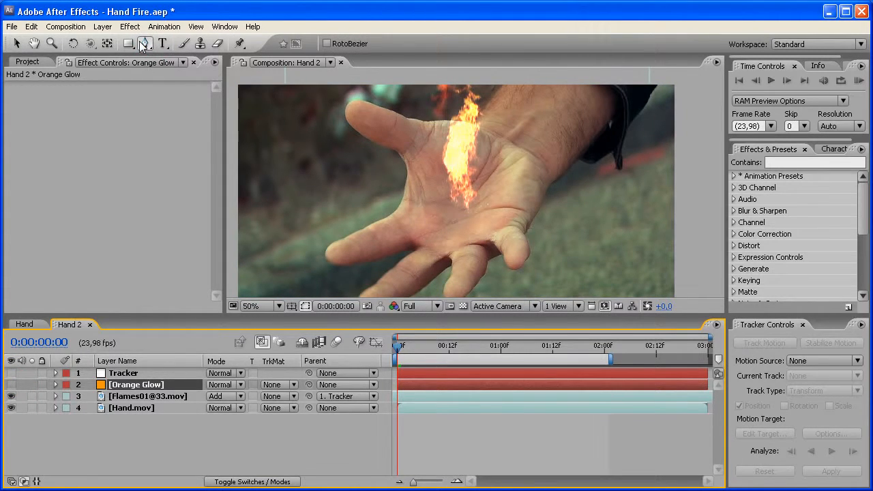
pyautogui.moveTo(412, 163); pyautogui.dragTo(400, 147)
pyautogui.click(410, 131)
pyautogui.click(435, 130)
pyautogui.click(476, 126)
pyautogui.click(497, 118)
pyautogui.click(529, 135)
pyautogui.click(551, 151)
pyautogui.click(548, 172)
pyautogui.click(530, 194)
pyautogui.click(520, 227)
pyautogui.click(514, 237)
pyautogui.click(495, 238)
pyautogui.click(476, 238)
pyautogui.click(472, 253)
pyautogui.click(454, 258)
pyautogui.click(445, 250)
pyautogui.click(432, 260)
pyautogui.click(421, 252)
pyautogui.click(440, 236)
pyautogui.click(408, 237)
pyautogui.click(411, 220)
pyautogui.click(408, 199)
pyautogui.click(412, 162)
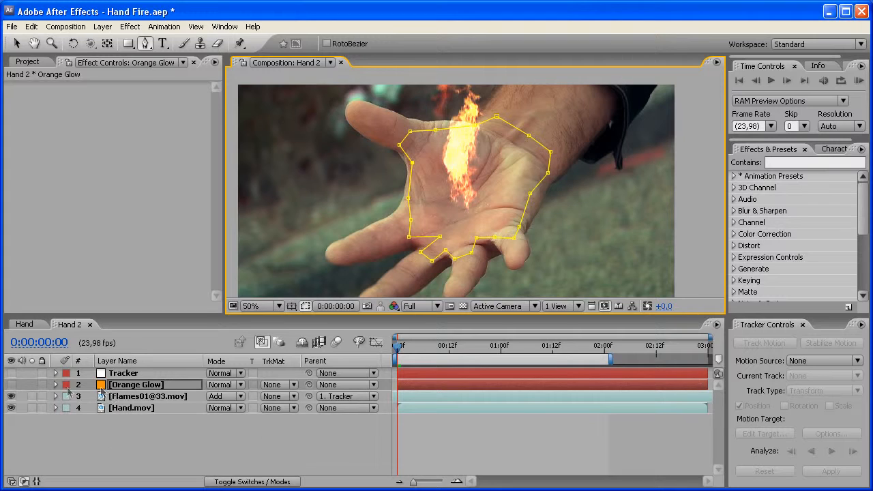
pyautogui.click(12, 385)
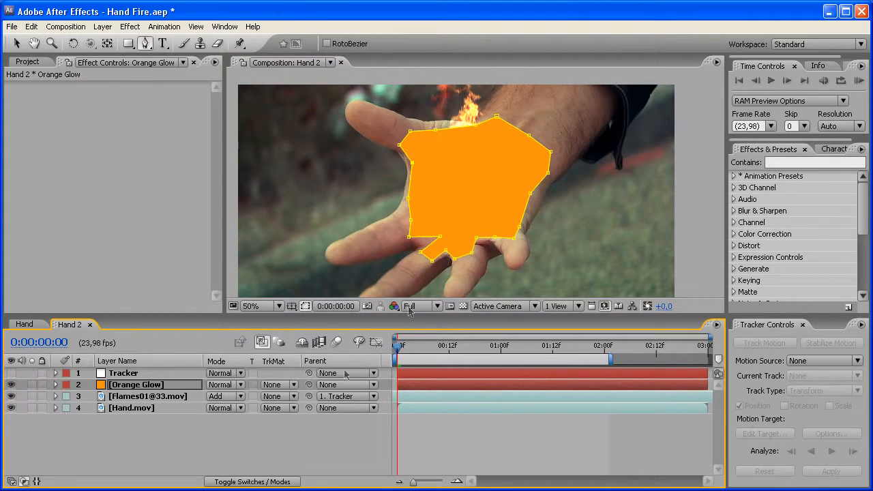
pyautogui.click(292, 447)
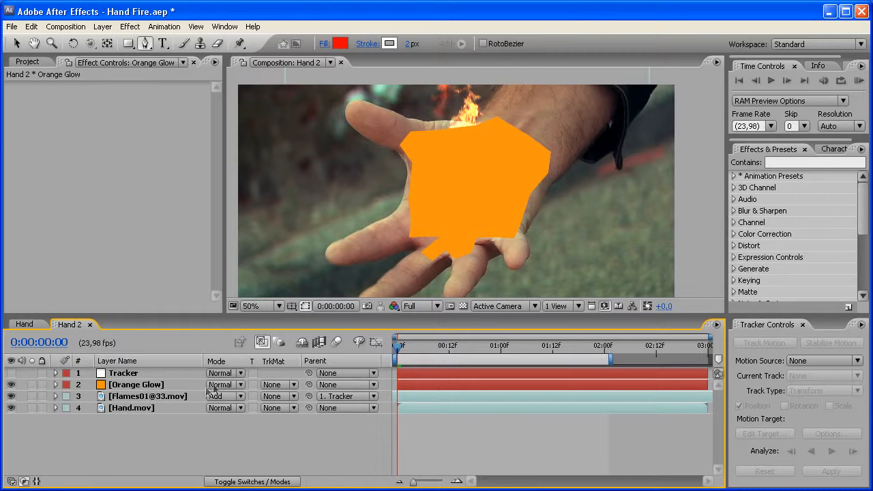
# Reveal the mask properties of Orange Glow and set Mask Feather to 75 pixels.
pyautogui.click(177, 386)
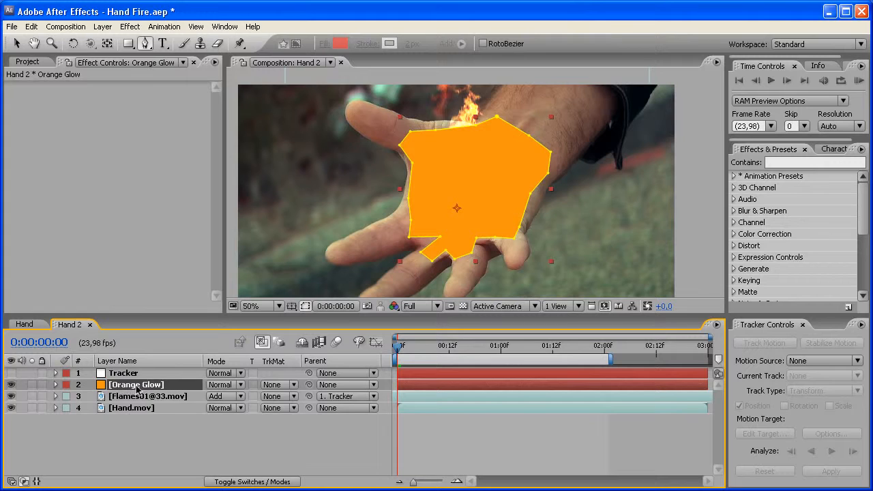
pyautogui.press('m')
pyautogui.press('m')
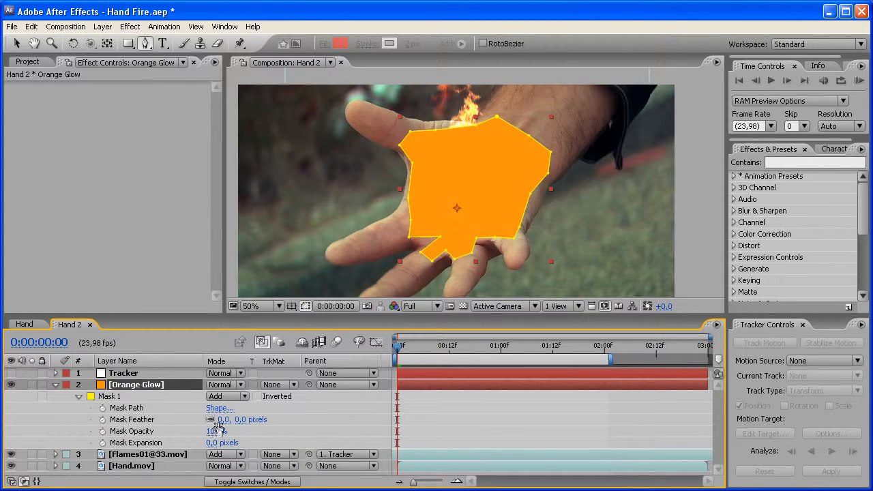
pyautogui.moveTo(223, 419); pyautogui.dragTo(281, 421)
# Set the Orange Glow layer's opacity to 37% and collapse its properties.
pyautogui.click(157, 387)
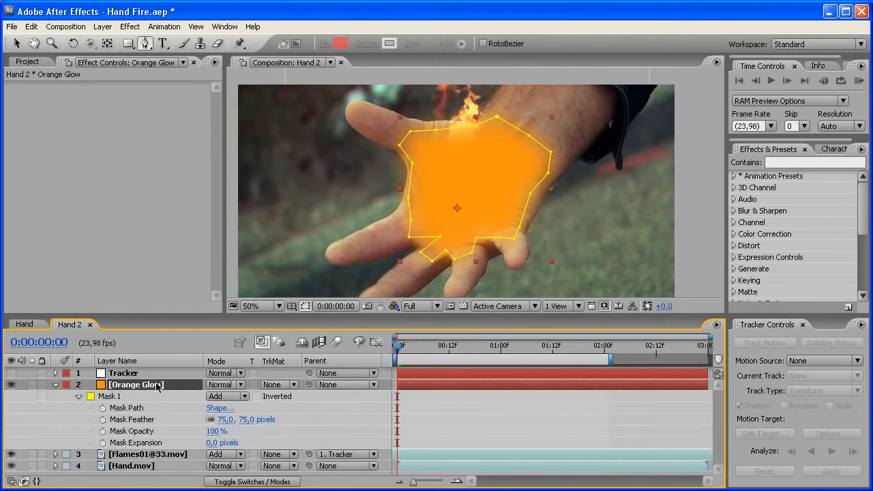
pyautogui.hotkey('shift', 't')
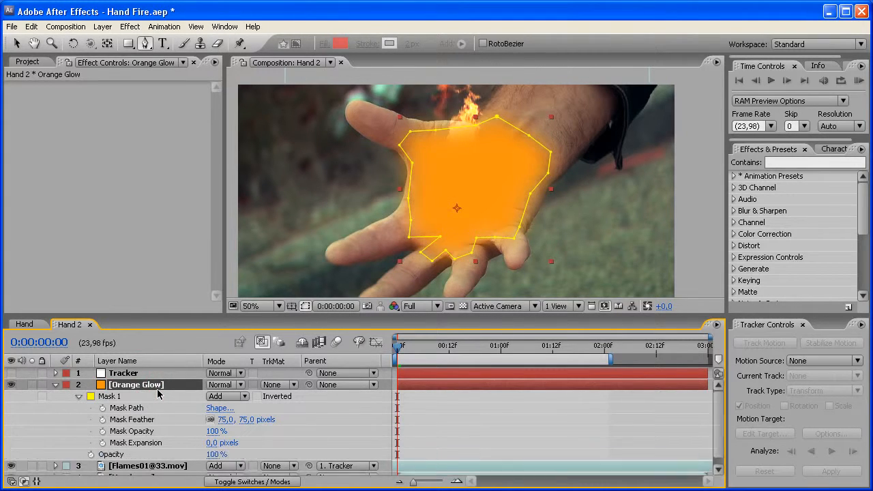
pyautogui.click(215, 455)
pyautogui.press('KP_Enter')
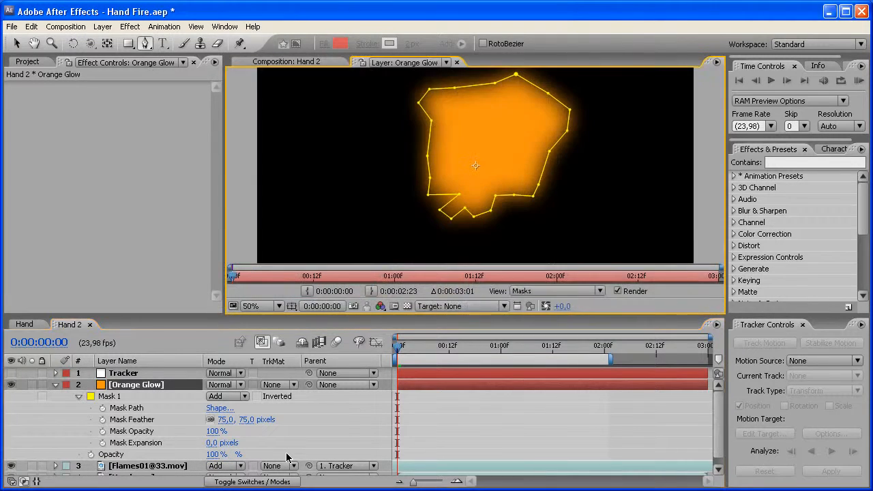
pyautogui.click(456, 62)
pyautogui.click(217, 455)
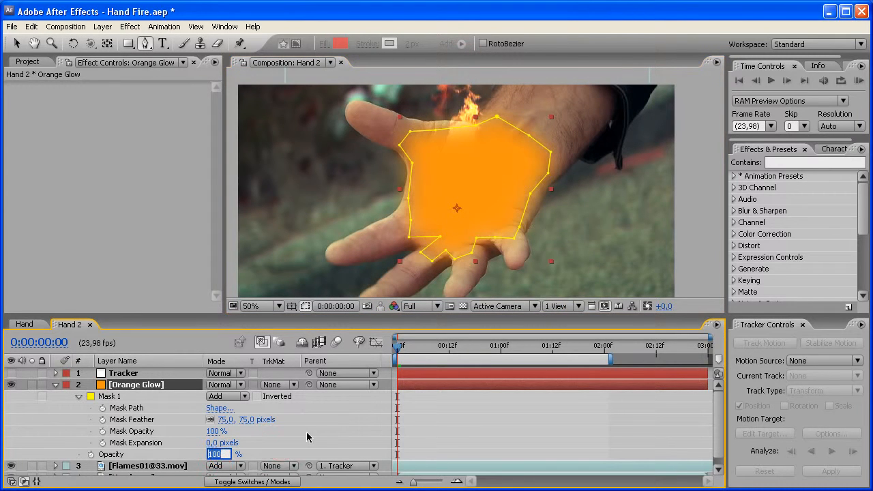
pyautogui.write('37')
pyautogui.press('KP_Enter')
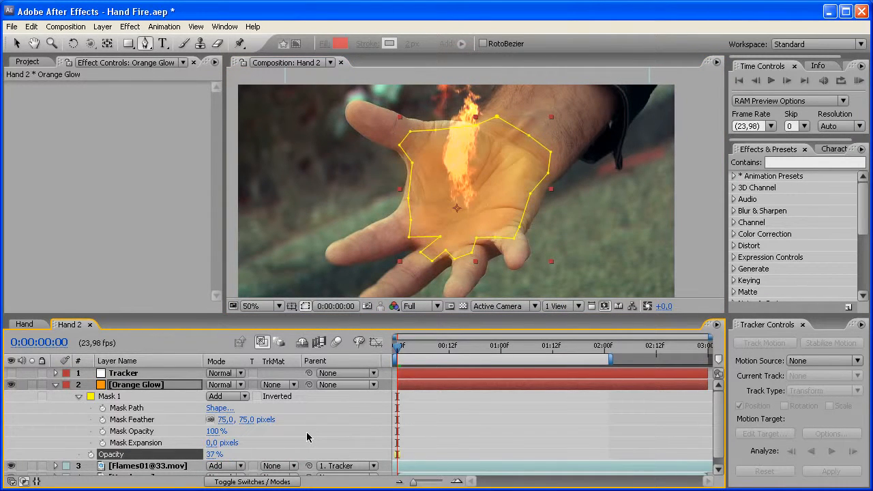
pyautogui.click(55, 384)
pyautogui.click(107, 440)
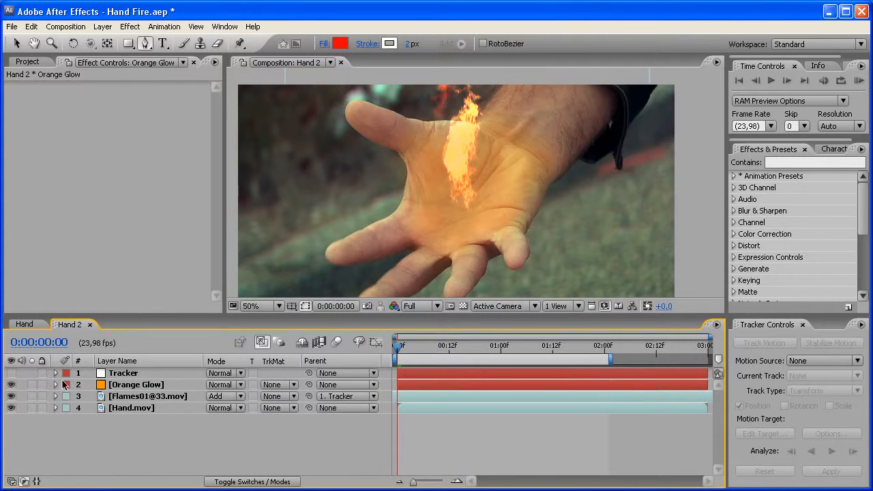
# Try the Add blending mode on the Orange Glow layer and return it to Normal.
pyautogui.click(219, 385)
pyautogui.click(220, 355)
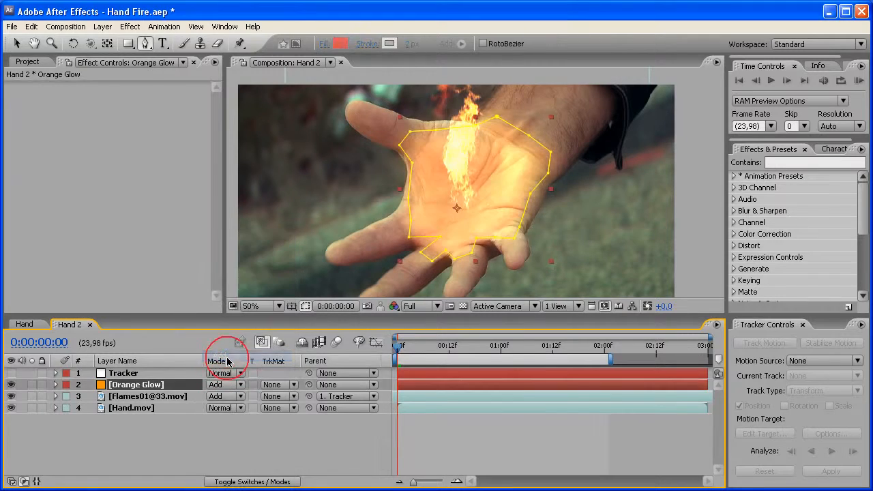
pyautogui.click(291, 441)
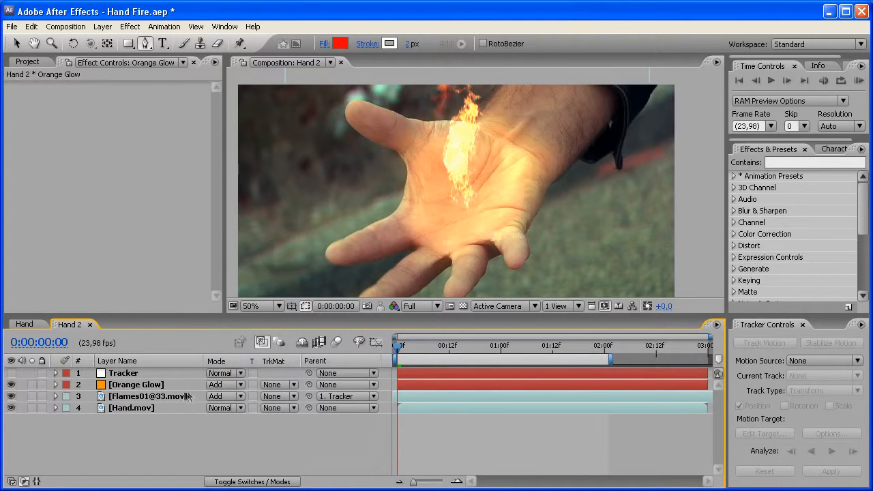
pyautogui.click(217, 396)
pyautogui.click(228, 238)
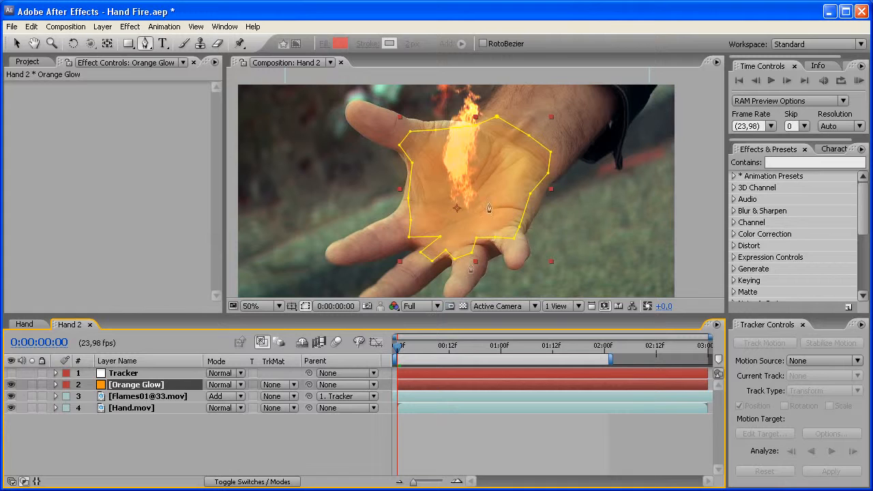
# Set the blending mode of the Orange Glow layer to Add.
pyautogui.click(223, 385)
pyautogui.click(220, 354)
pyautogui.click(263, 442)
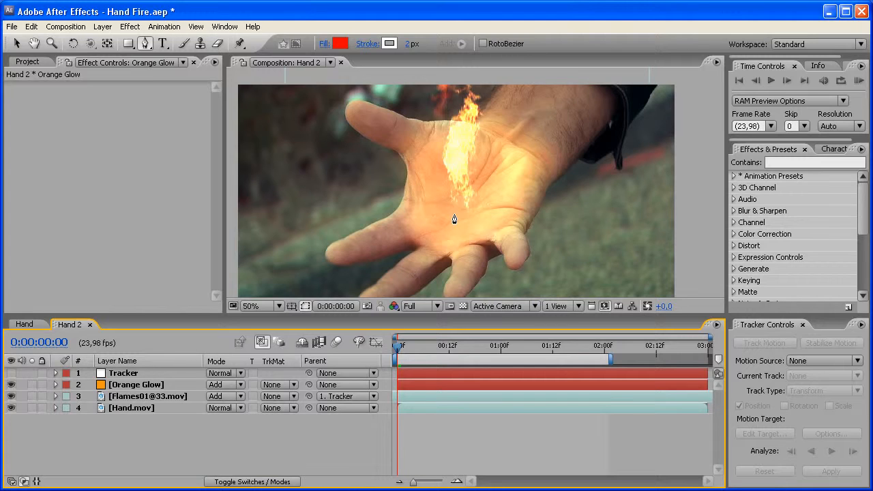
# Apply the Stylize Glow effect to the Orange Glow layer and base the glow on the Alpha Channel.
pyautogui.click(141, 386)
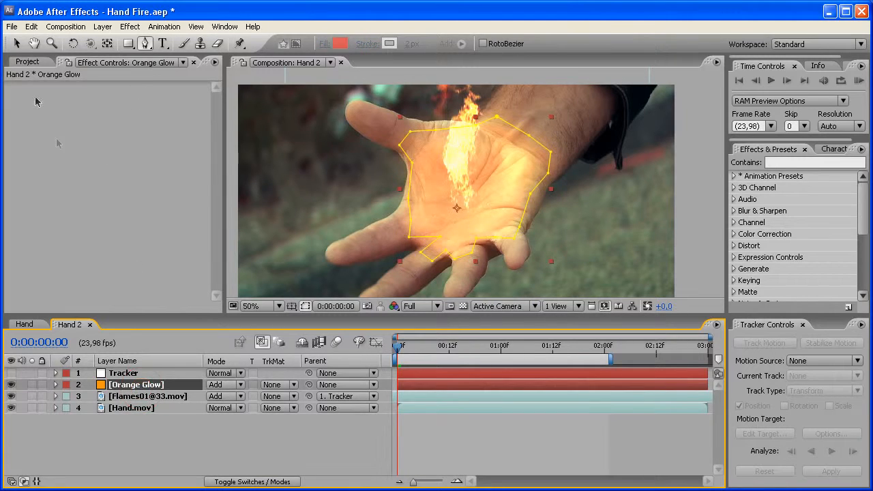
pyautogui.click(17, 43)
pyautogui.click(131, 27)
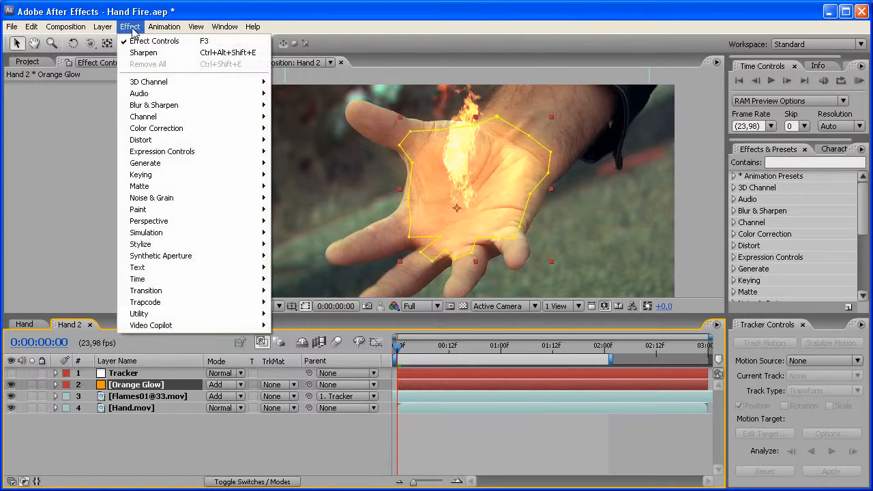
pyautogui.moveTo(222, 246)
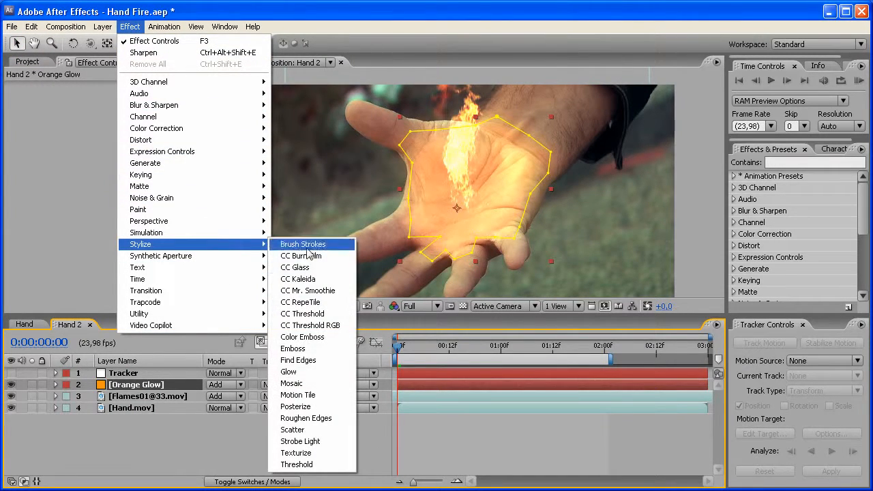
pyautogui.click(289, 371)
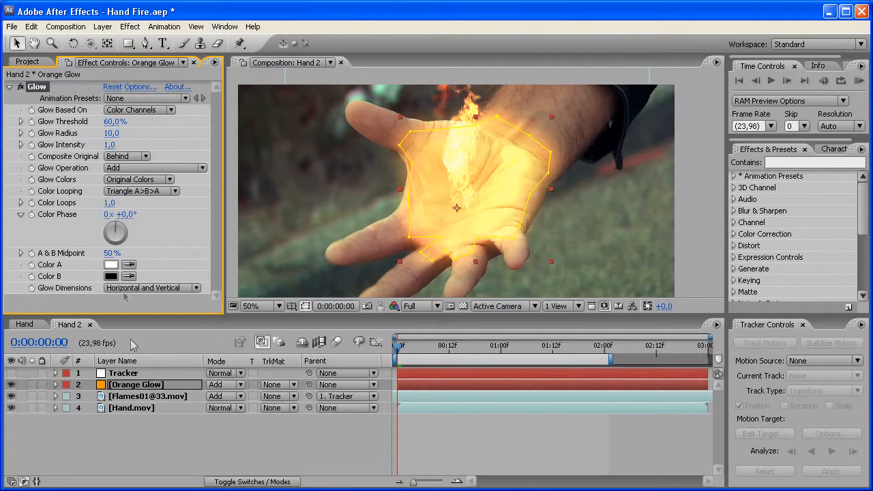
pyautogui.click(136, 110)
pyautogui.click(137, 97)
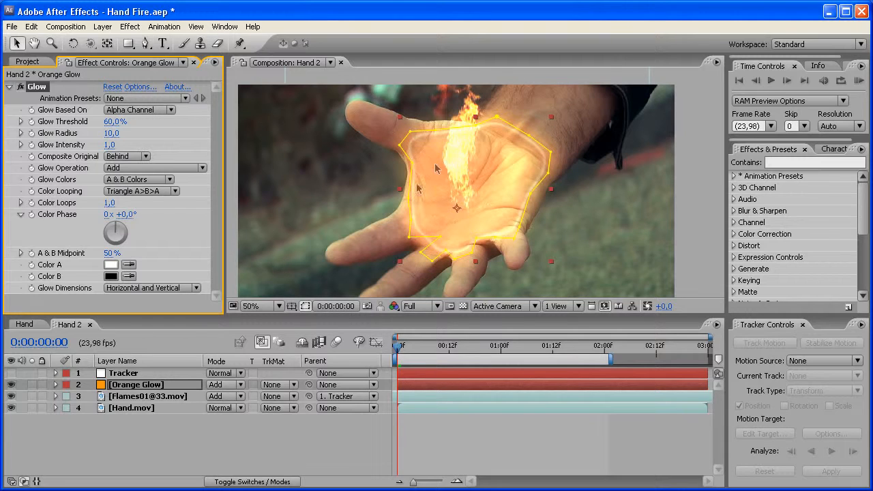
# Set the Glow Threshold to 100% and nudge the Orange Glow layer slightly down and to the left over the palm.
pyautogui.click(115, 121)
pyautogui.write('95')
pyautogui.press('Return')
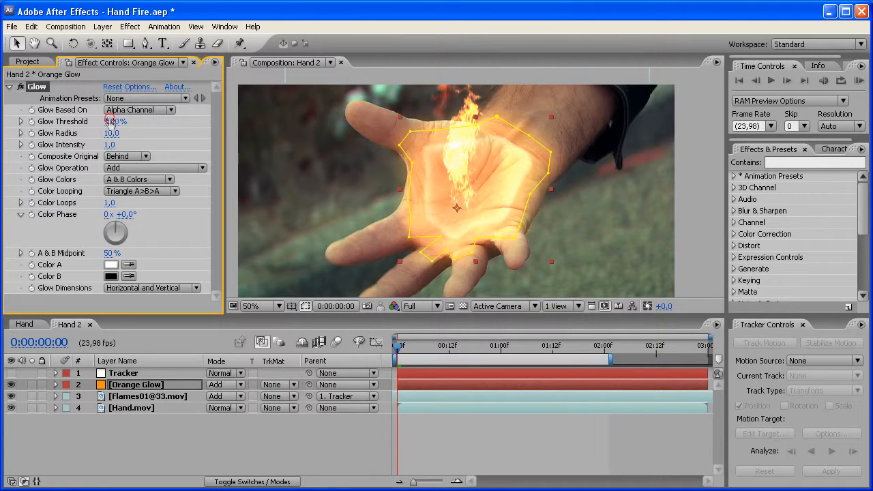
pyautogui.moveTo(114, 121); pyautogui.dragTo(126, 121)
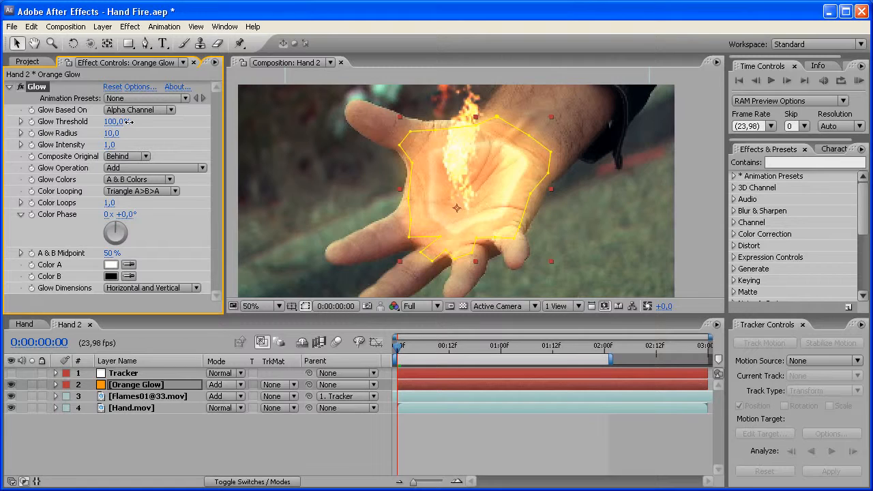
pyautogui.moveTo(487, 213); pyautogui.dragTo(481, 219)
pyautogui.click(377, 440)
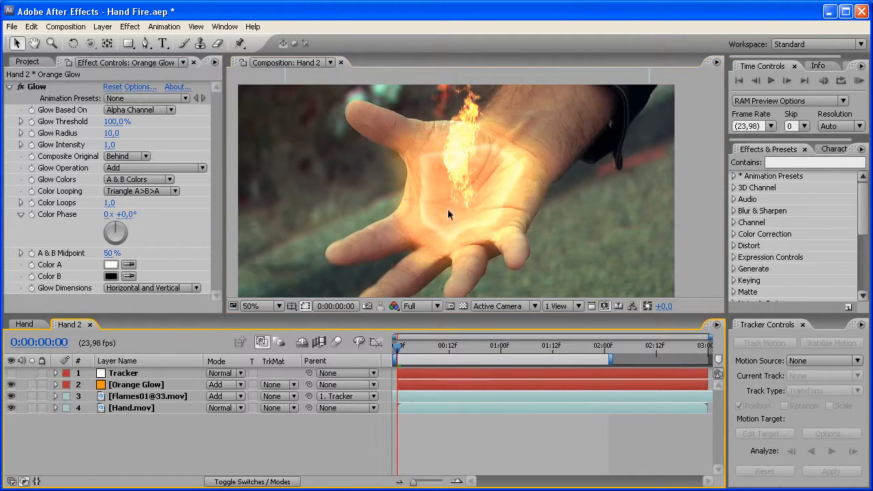
# Set the Glow Radius to 92 and the Glow Intensity to 8 on the Orange Glow layer.
pyautogui.click(112, 132)
pyautogui.write('92')
pyautogui.press('Return')
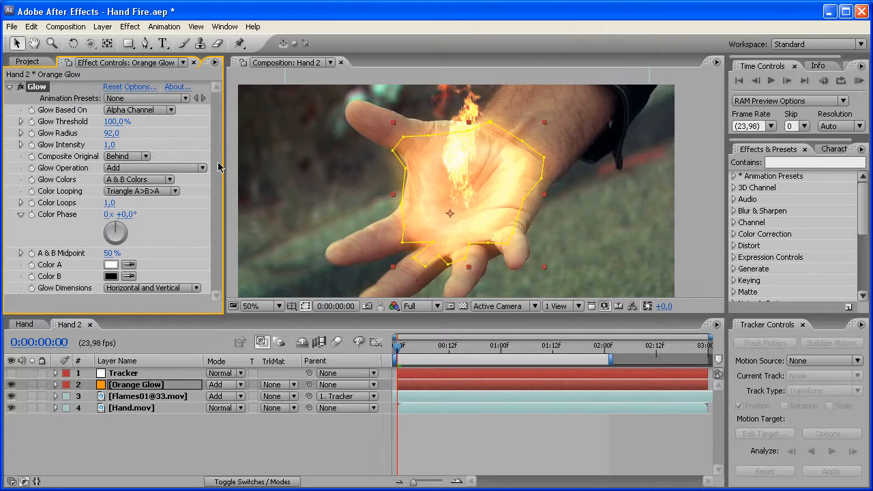
pyautogui.click(109, 145)
pyautogui.write('8')
pyautogui.press('Return')
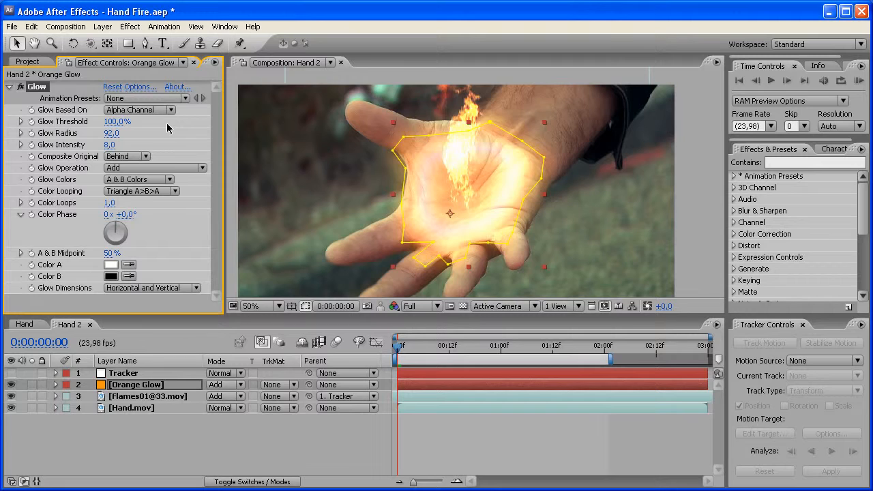
pyautogui.click(410, 453)
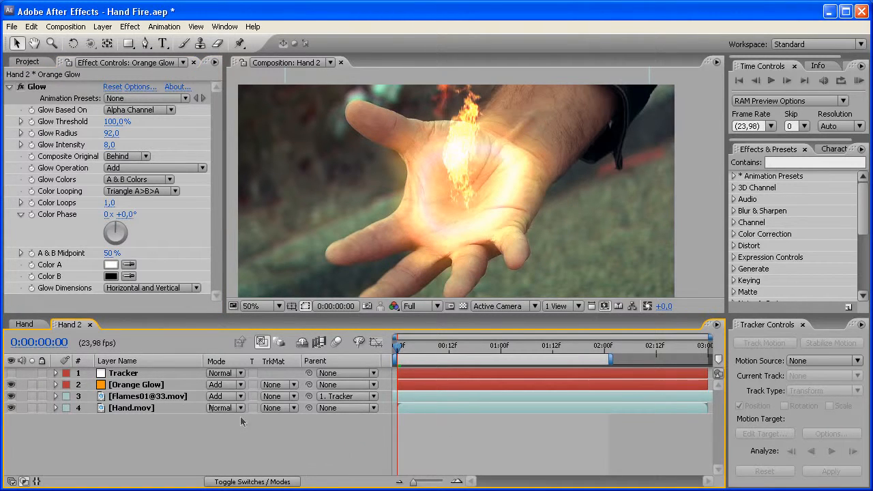
pyautogui.moveTo(149, 386); pyautogui.dragTo(151, 401)
pyautogui.click(190, 427)
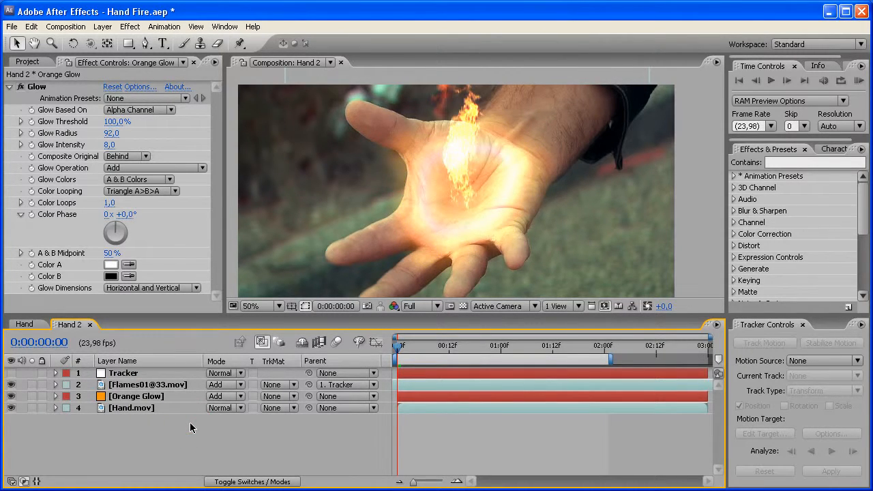
pyautogui.moveTo(153, 387)
pyautogui.mouseDown()
pyautogui.moveTo(157, 413)
pyautogui.moveTo(143, 390)
pyautogui.moveTo(147, 401)
pyautogui.mouseUp()
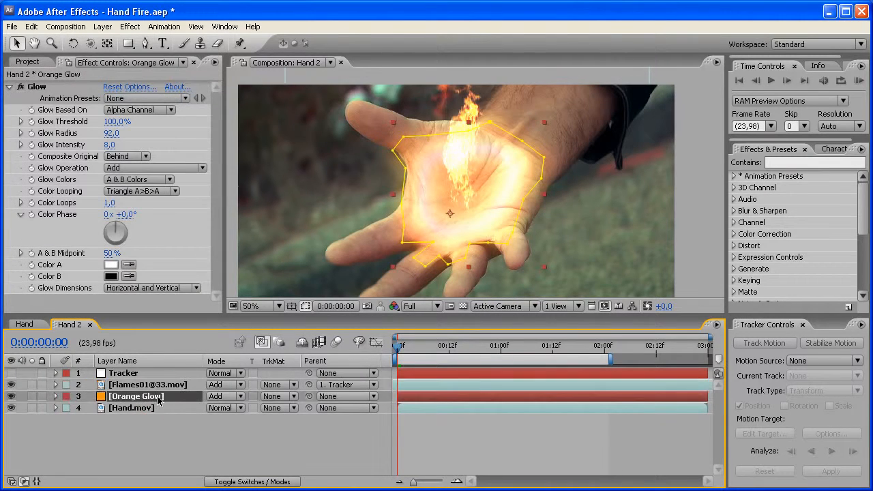
pyautogui.click(225, 441)
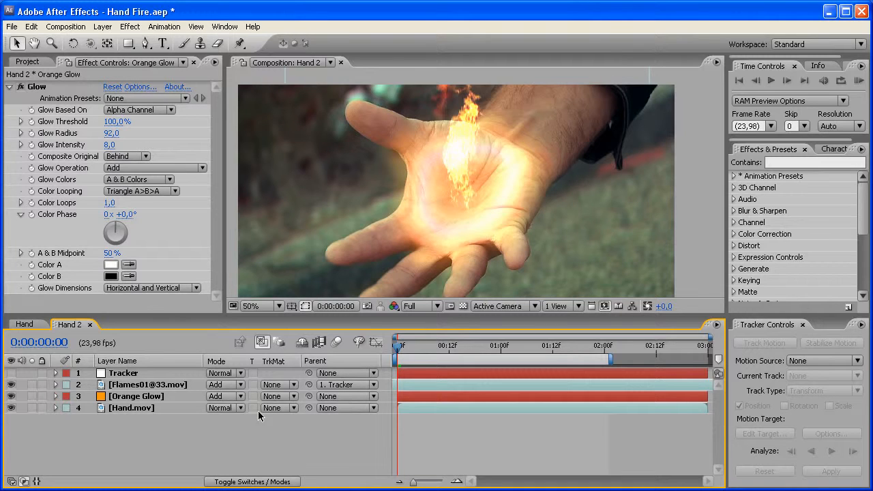
pyautogui.moveTo(311, 400); pyautogui.dragTo(129, 373)
pyautogui.moveTo(397, 346)
pyautogui.mouseDown()
pyautogui.moveTo(540, 349)
pyautogui.moveTo(398, 350)
pyautogui.mouseUp()
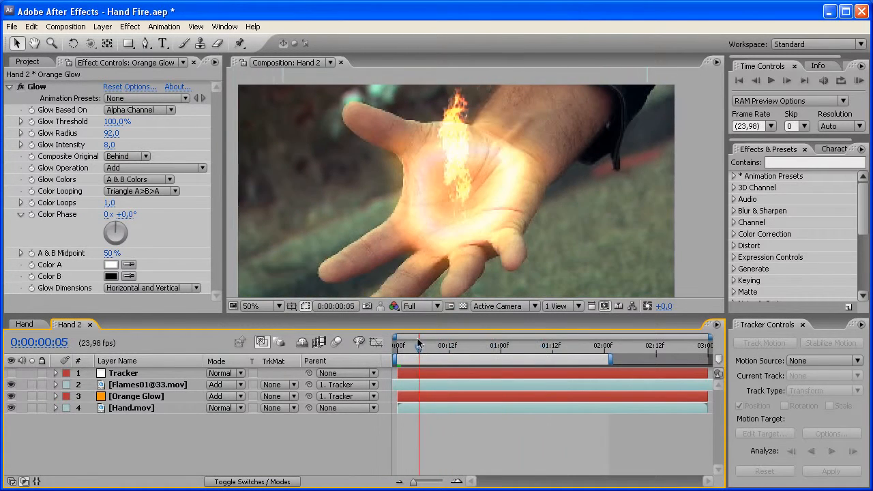
# Add the expression wiggle(10,10) to the Orange Glow layer's opacity and collapse its properties.
pyautogui.click(137, 397)
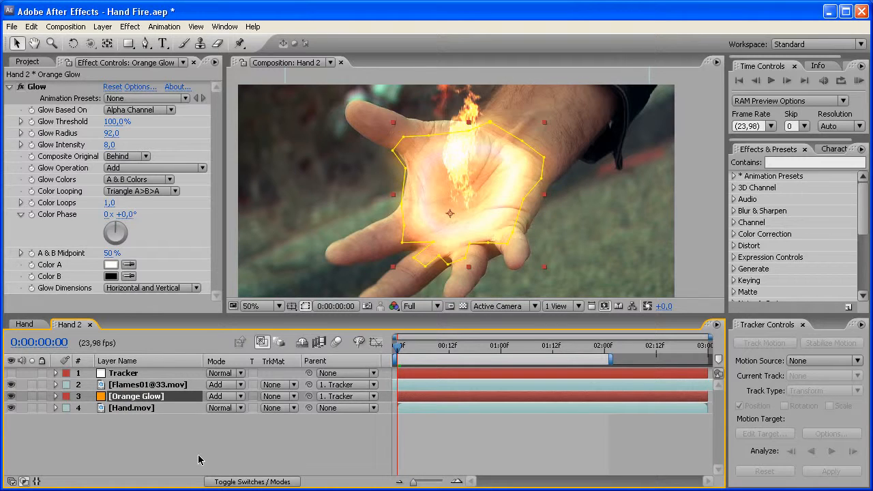
pyautogui.press('t')
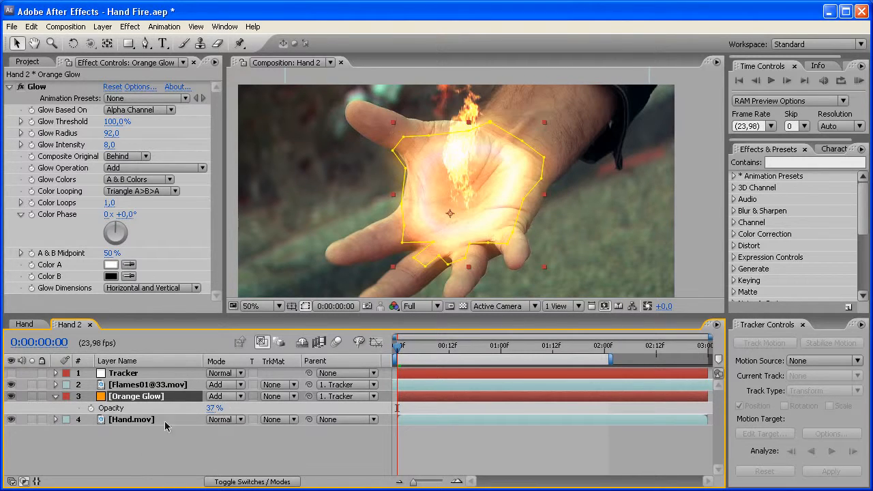
pyautogui.keyDown('alt'); pyautogui.click(91, 408); pyautogui.keyUp('alt')
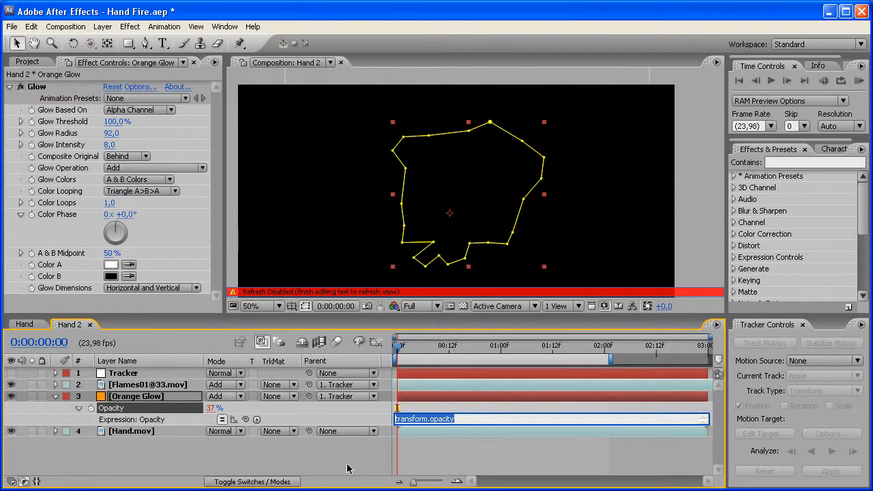
pyautogui.write('wiggle(10,10')
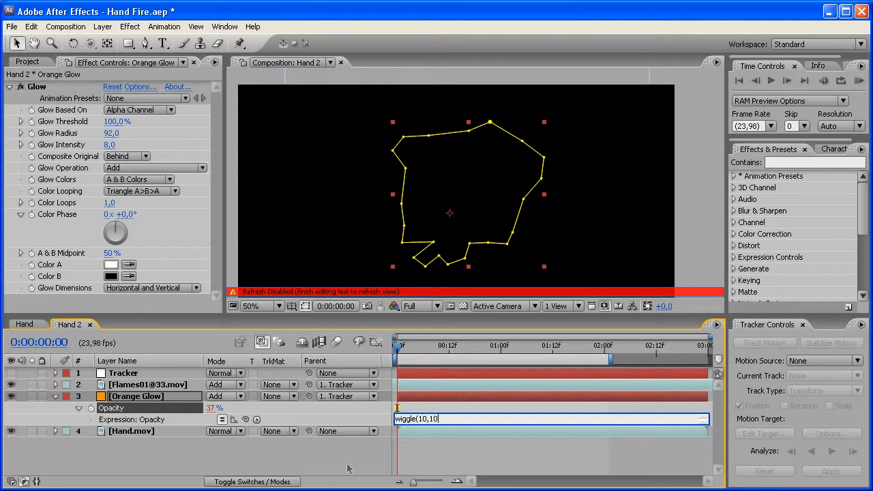
pyautogui.write(')')
pyautogui.press('KP_Enter')
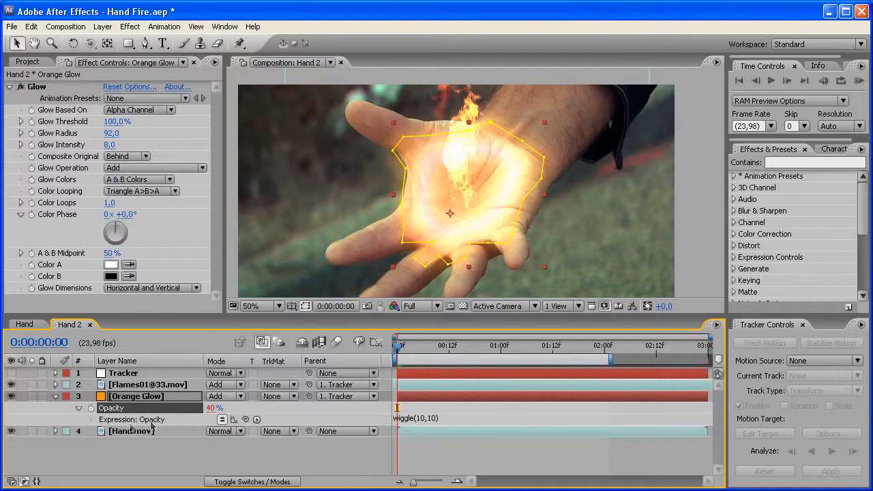
pyautogui.click(330, 450)
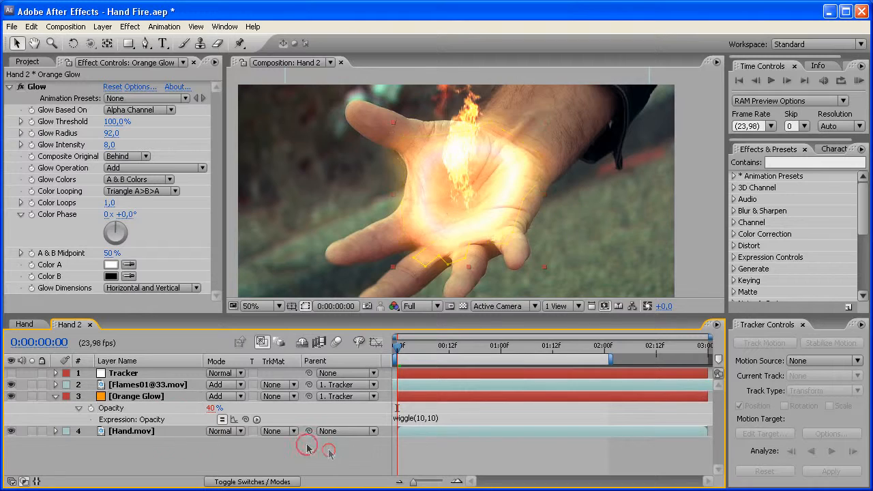
pyautogui.click(56, 396)
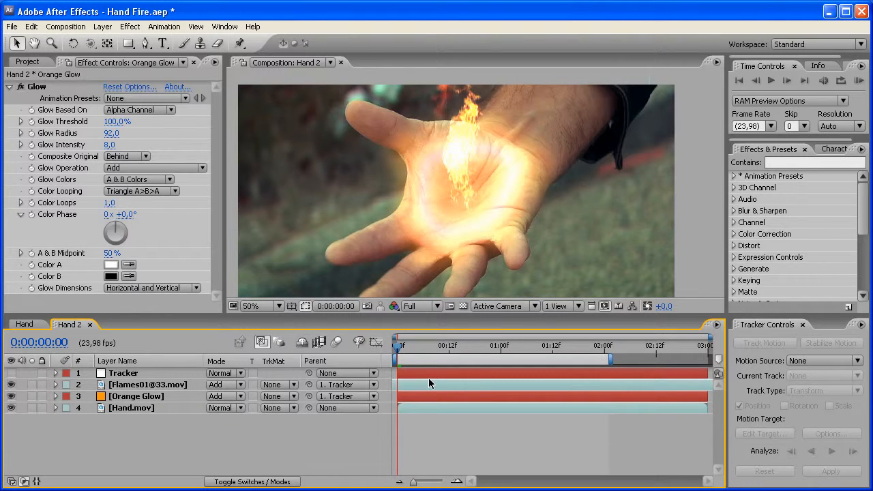
# Play a RAM preview of the Hand 2 composition and review the effects on the Orange Glow and flame layers.
pyautogui.press('KP_0')
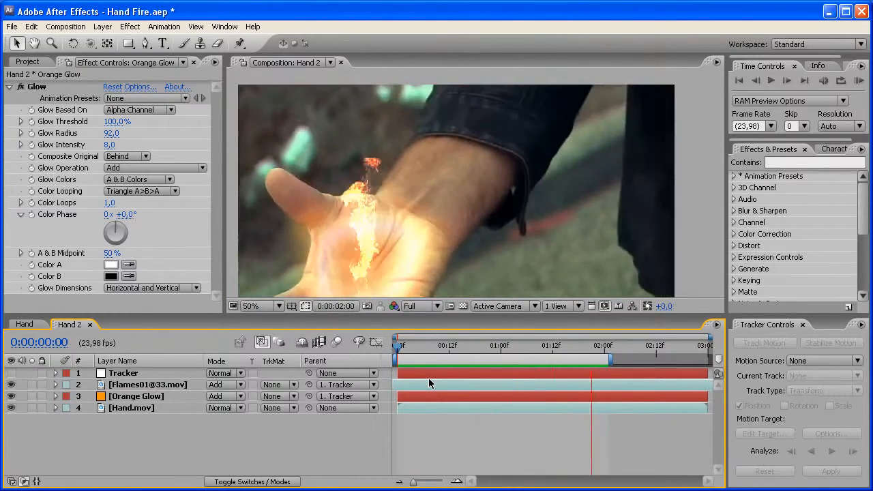
pyautogui.click(147, 396)
pyautogui.moveTo(115, 123); pyautogui.dragTo(156, 123)
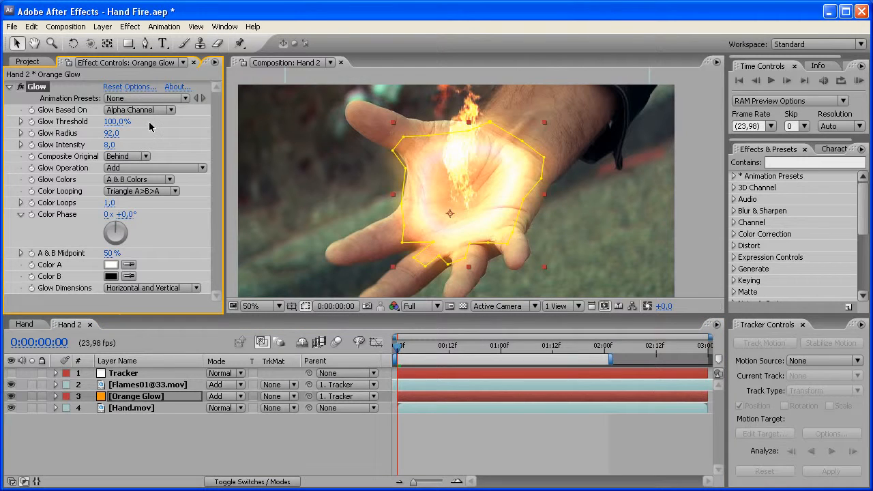
pyautogui.click(153, 386)
pyautogui.click(247, 444)
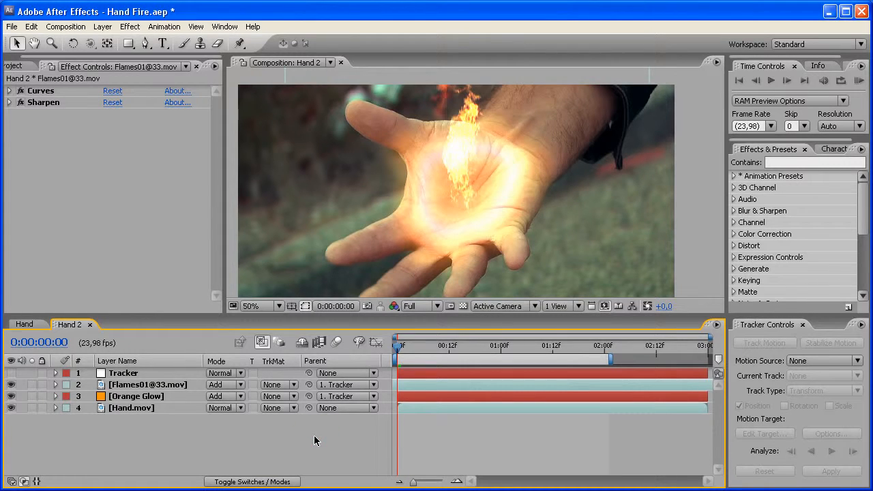
# Switch to the web browser and watch part of the embedded Force Lightning tutorial muted and in full screen, then pause it.
pyautogui.click(410, 490)
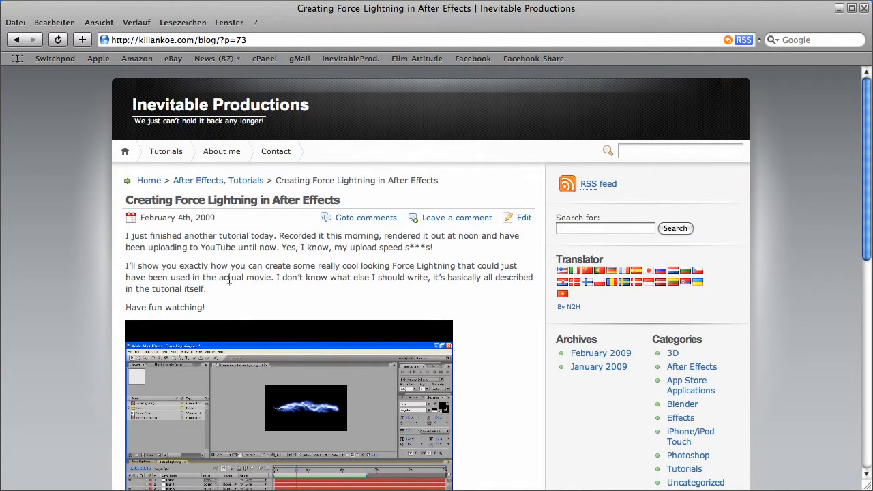
pyautogui.moveTo(867, 169); pyautogui.dragTo(867, 230)
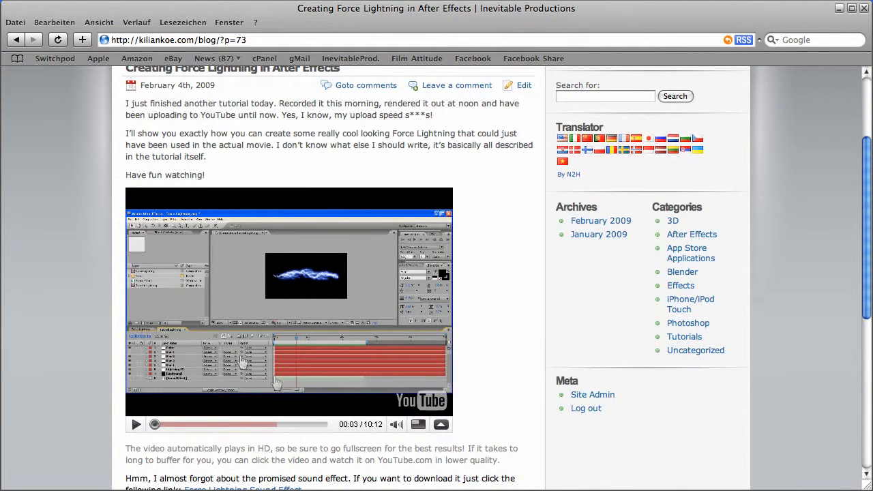
pyautogui.click(397, 427)
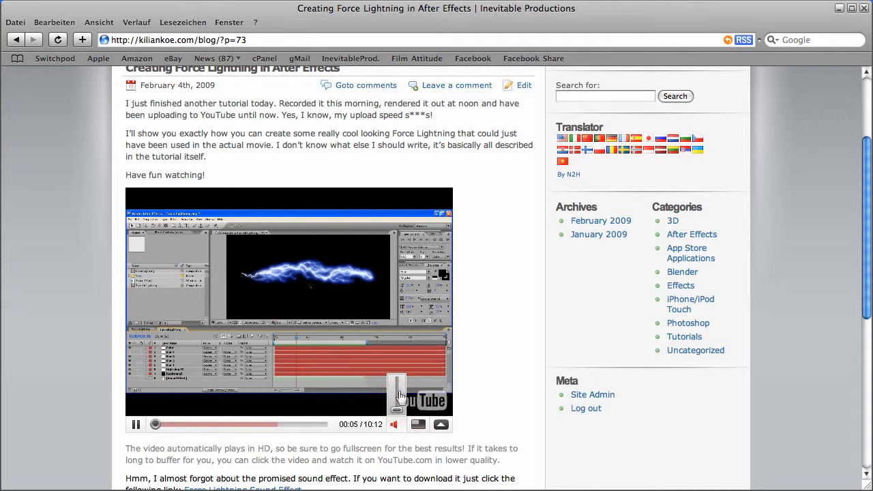
pyautogui.click(417, 425)
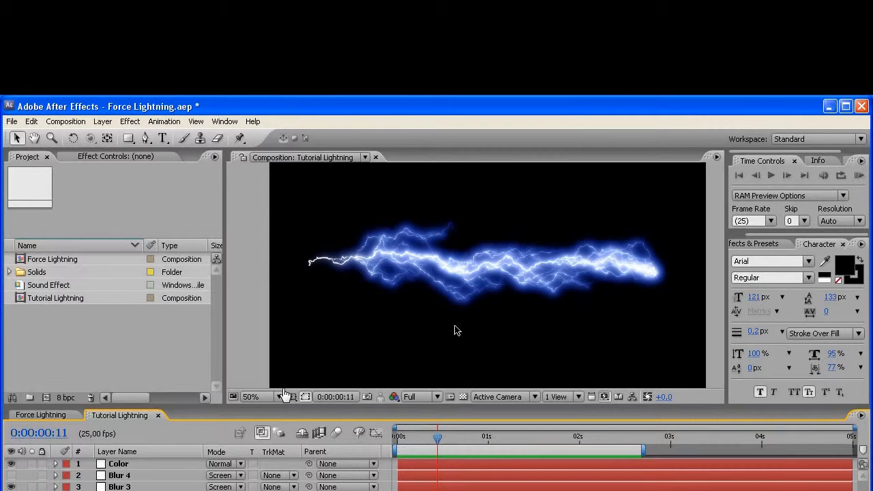
pyautogui.press('Escape')
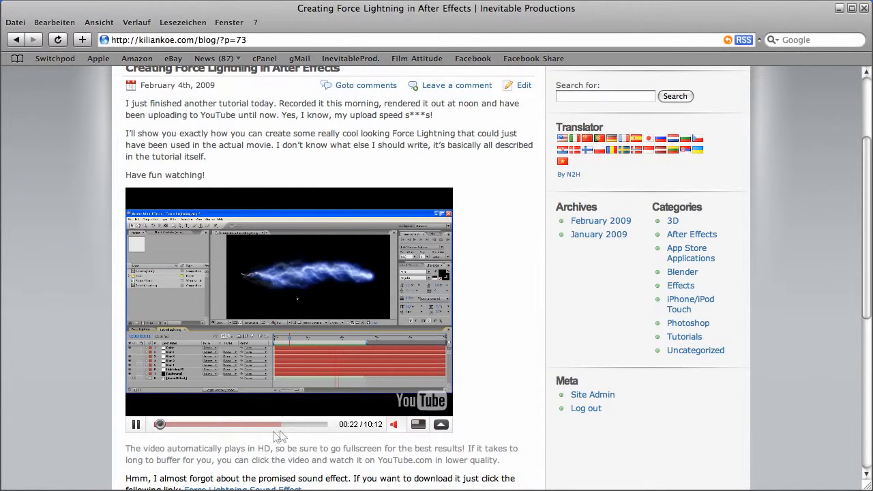
pyautogui.click(136, 425)
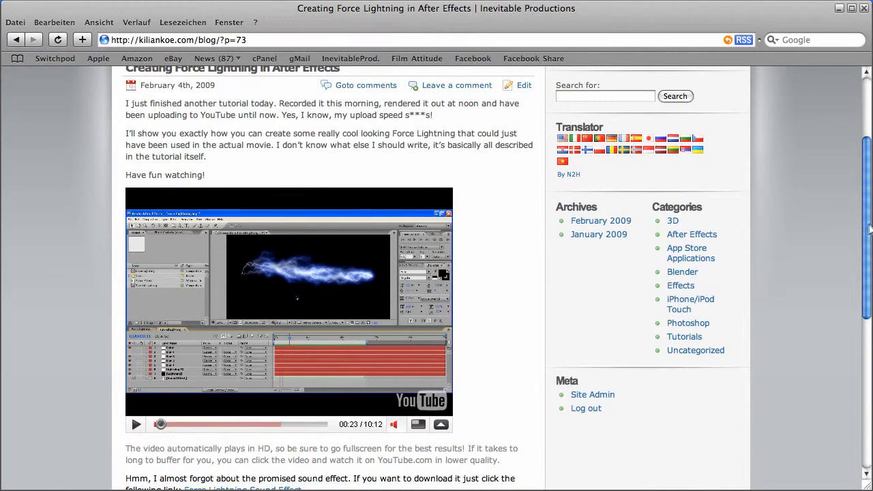
# Go to the home page of the Inevitable Productions blog.
pyautogui.moveTo(869, 228); pyautogui.dragTo(862, 148)
pyautogui.click(127, 155)
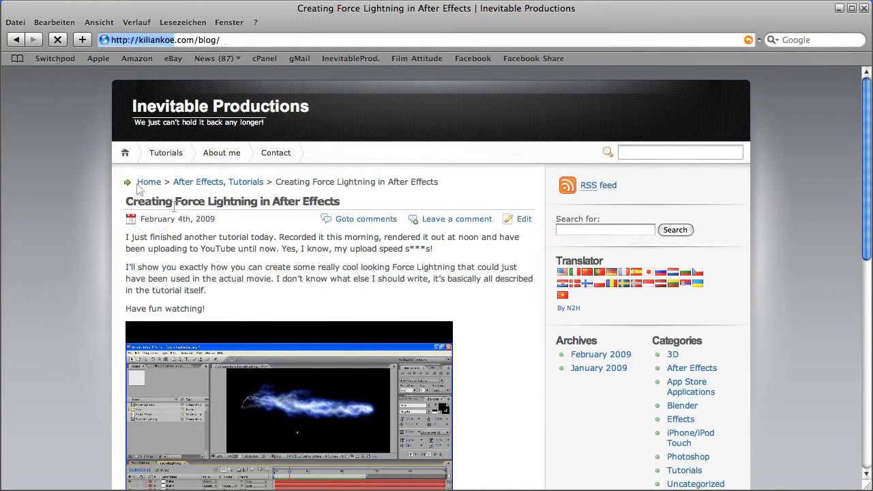